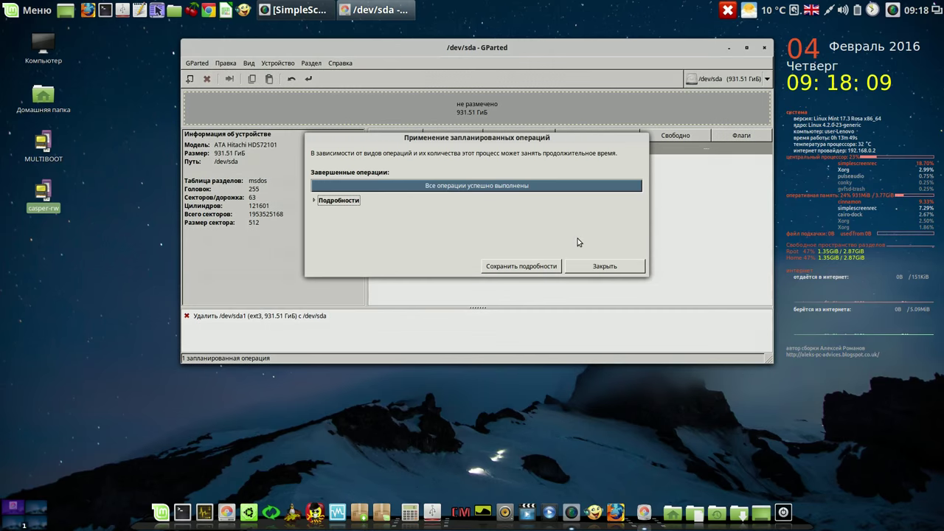
Close the finished operations report, leaving /dev/sda as 931.51 GiB unallocated
{"action": "left_click", "coordinate": [621, 267]}
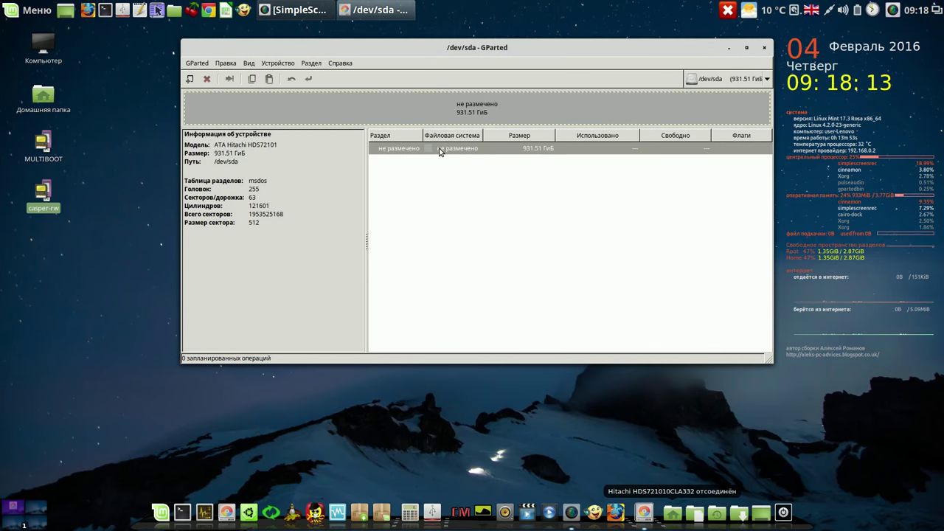
Hide the device information panel, select the unallocated space and shift the window left
{"action": "left_click", "coordinate": [250, 63]}
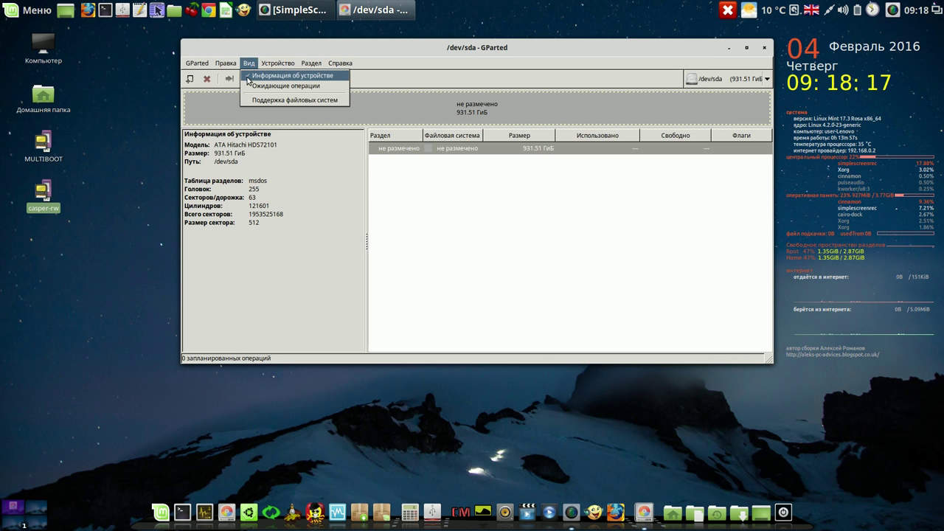
{"action": "left_click", "coordinate": [249, 77]}
{"action": "left_click", "coordinate": [347, 194]}
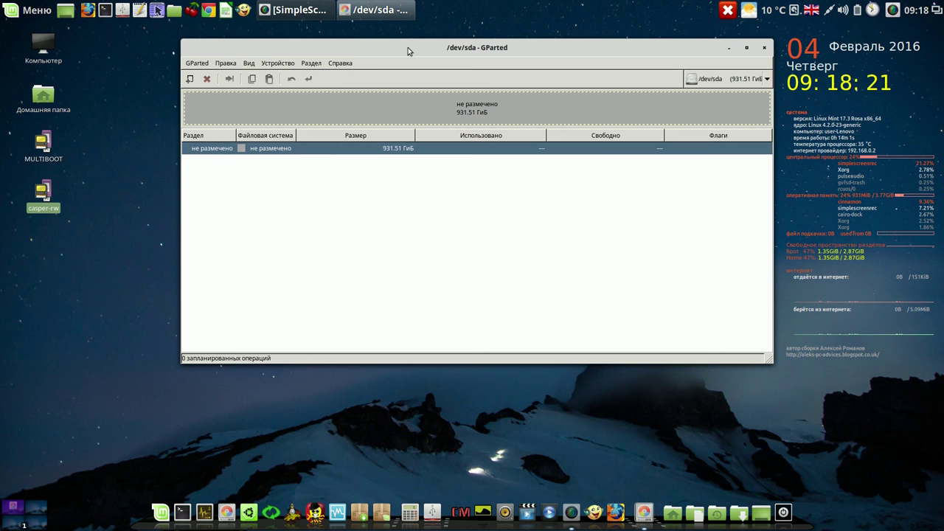
{"action": "left_click_drag", "start_coordinate": [413, 45], "coordinate": [358, 46]}
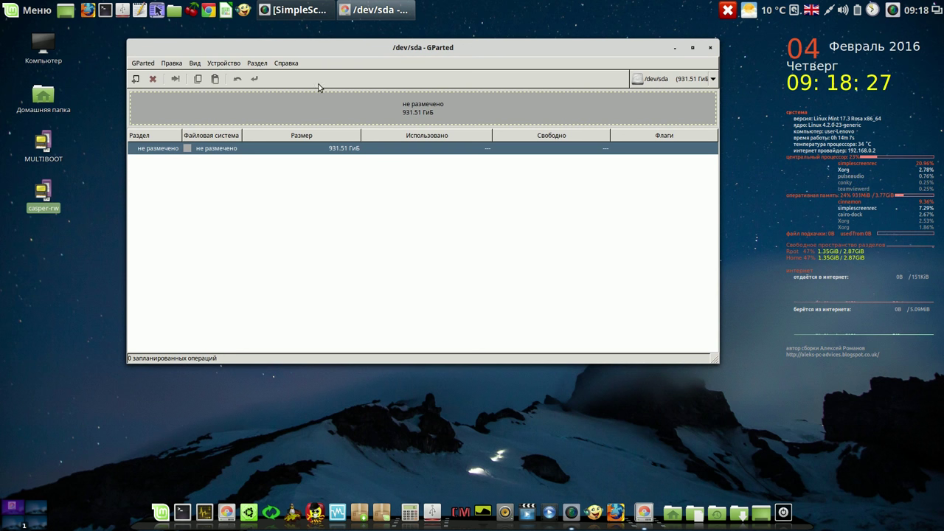
Show the device information panel again and start creating a new partition table for /dev/sda
{"action": "left_click", "coordinate": [198, 65]}
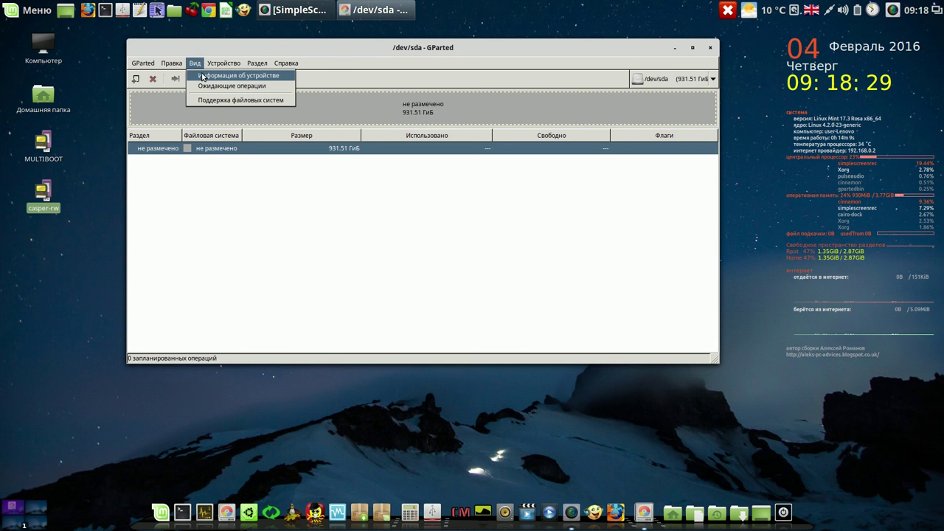
{"action": "left_click", "coordinate": [201, 76]}
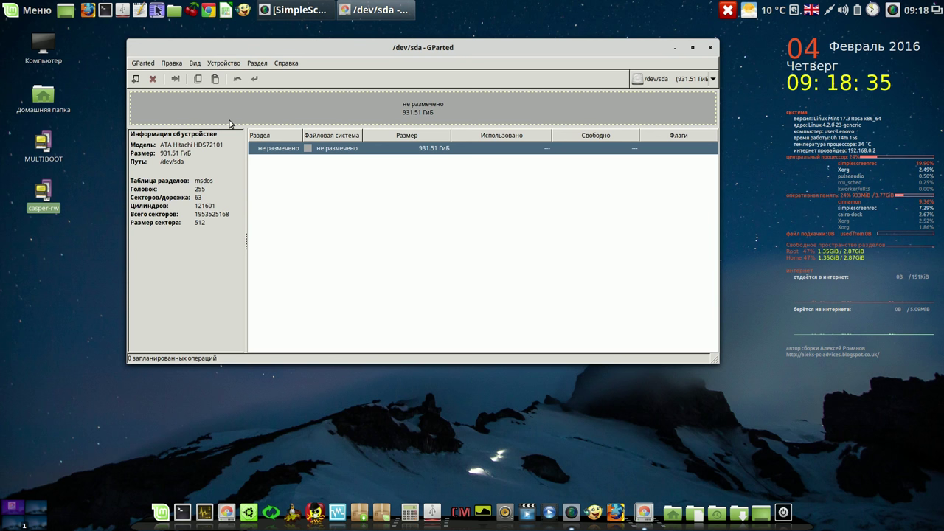
{"action": "left_click", "coordinate": [232, 66]}
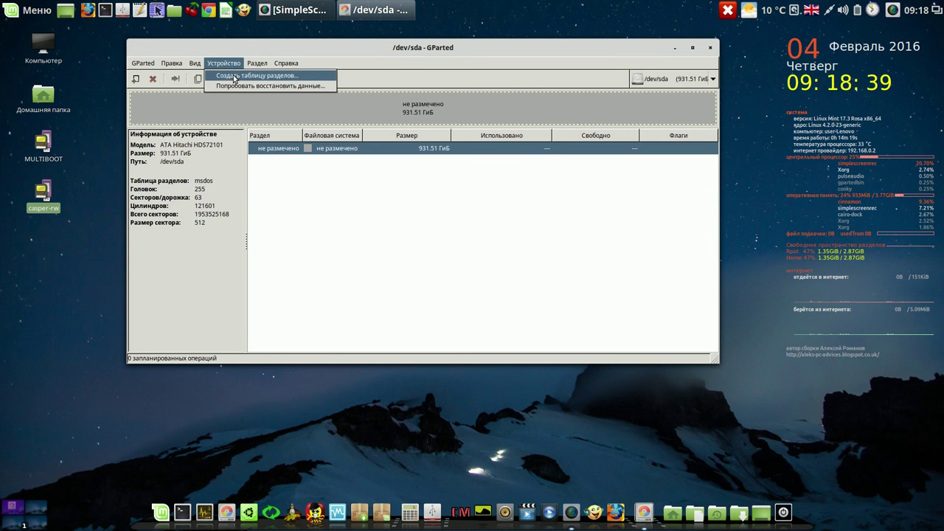
{"action": "left_click", "coordinate": [234, 76]}
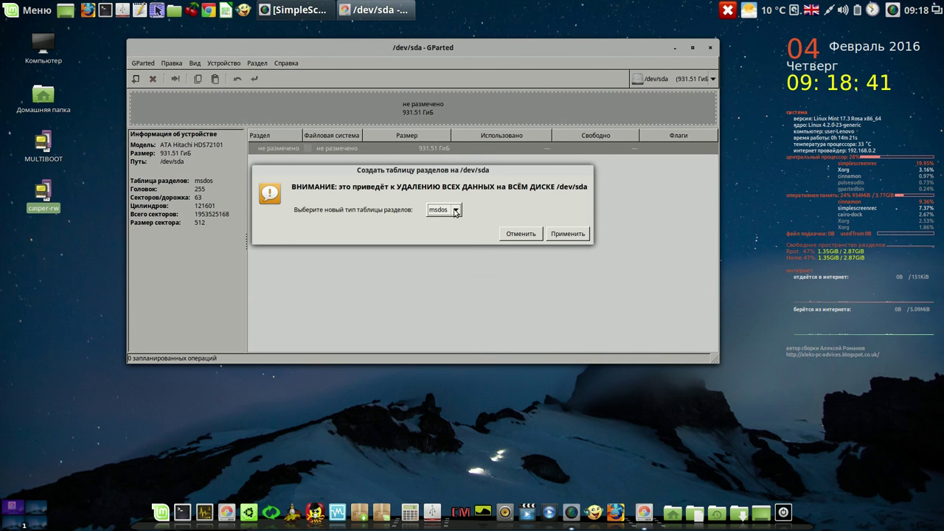
Keep msdos as the partition table type and apply it to /dev/sda
{"action": "left_click", "coordinate": [455, 211]}
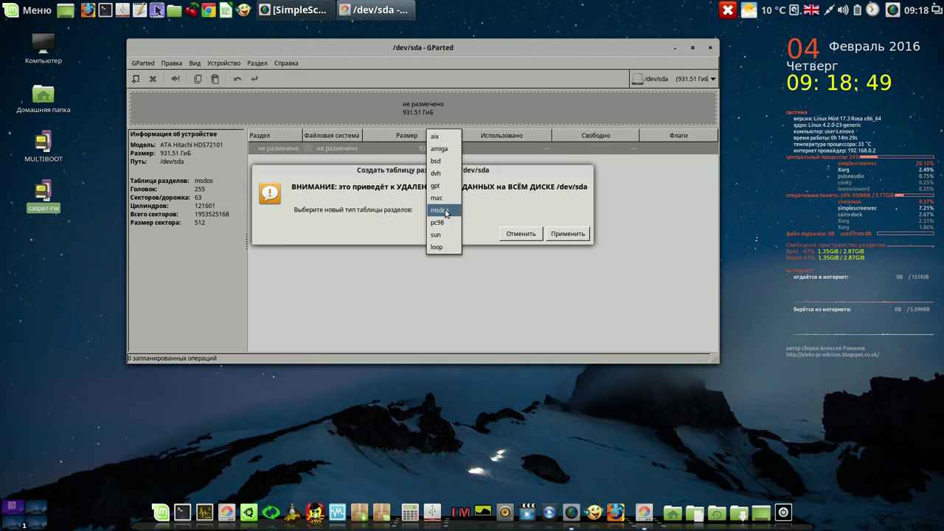
{"action": "left_click", "coordinate": [446, 211]}
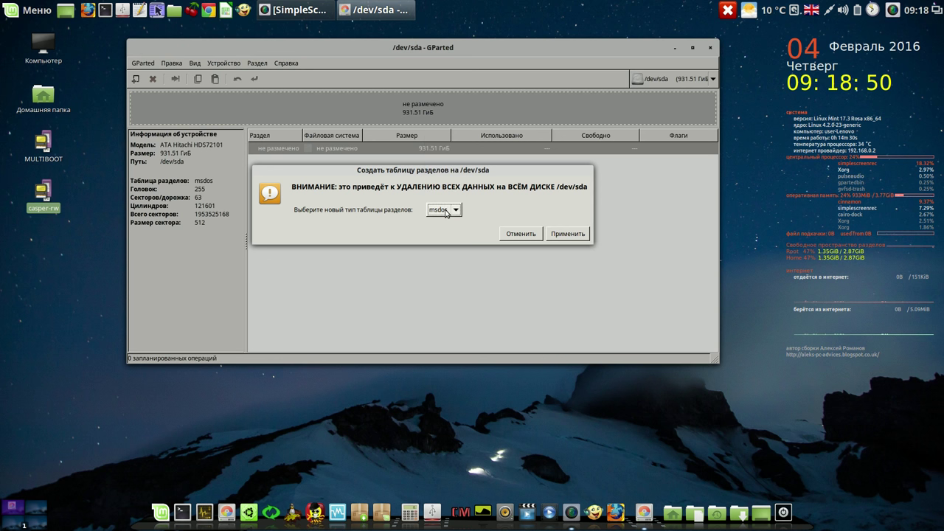
{"action": "left_click", "coordinate": [569, 234]}
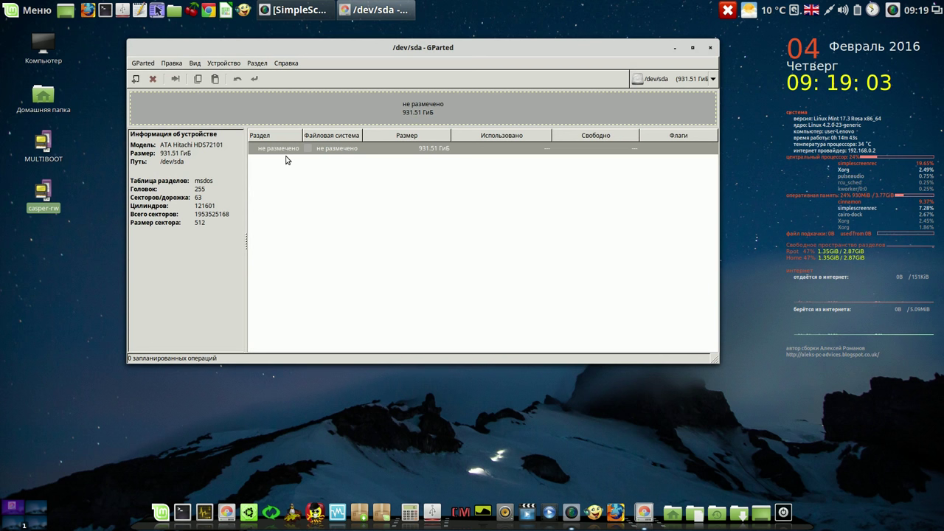
{"action": "left_click", "coordinate": [146, 65]}
{"action": "left_click", "coordinate": [158, 76]}
{"action": "left_click", "coordinate": [176, 64]}
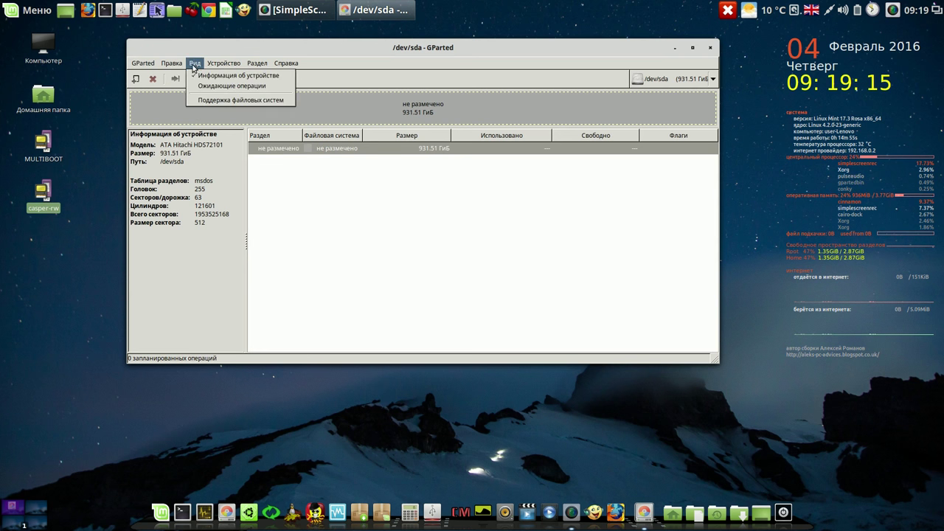
{"action": "mouse_move", "coordinate": [225, 68]}
{"action": "left_click", "coordinate": [325, 202]}
{"action": "left_click", "coordinate": [344, 149]}
{"action": "right_click", "coordinate": [344, 150]}
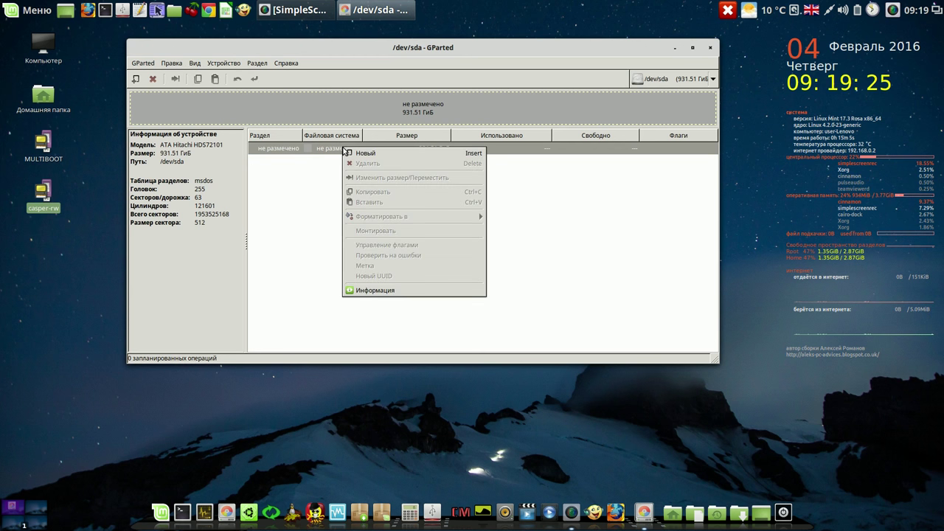
{"action": "left_click", "coordinate": [394, 290]}
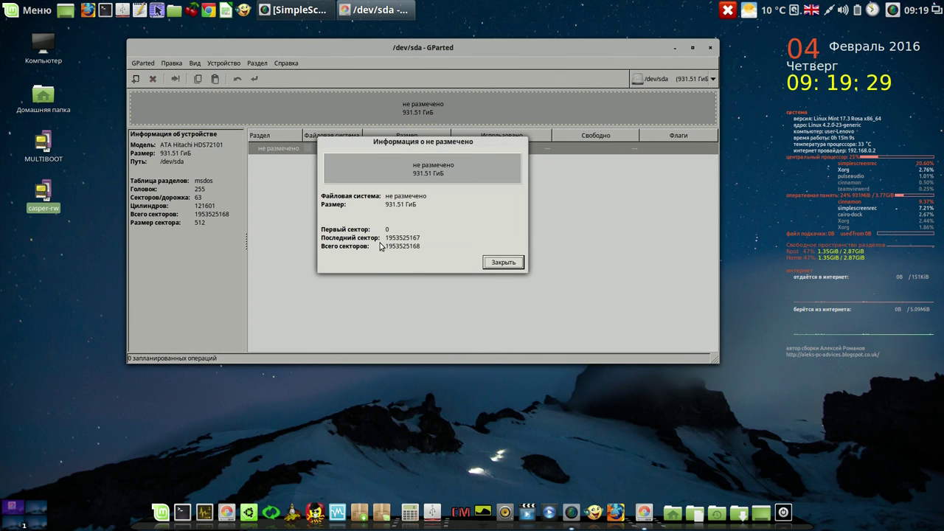
{"action": "left_click", "coordinate": [502, 262]}
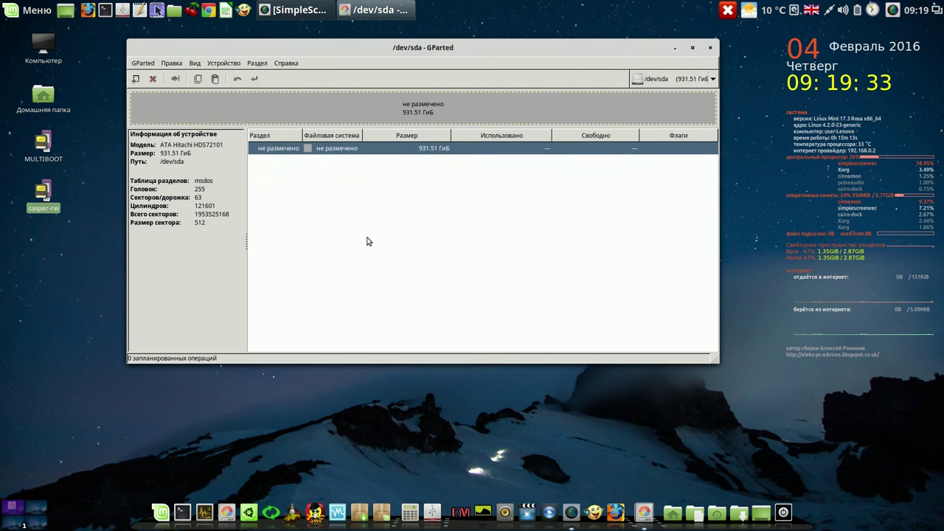
Start a new partition in the unallocated space and paste 51200 MiB as its size
{"action": "right_click", "coordinate": [349, 149]}
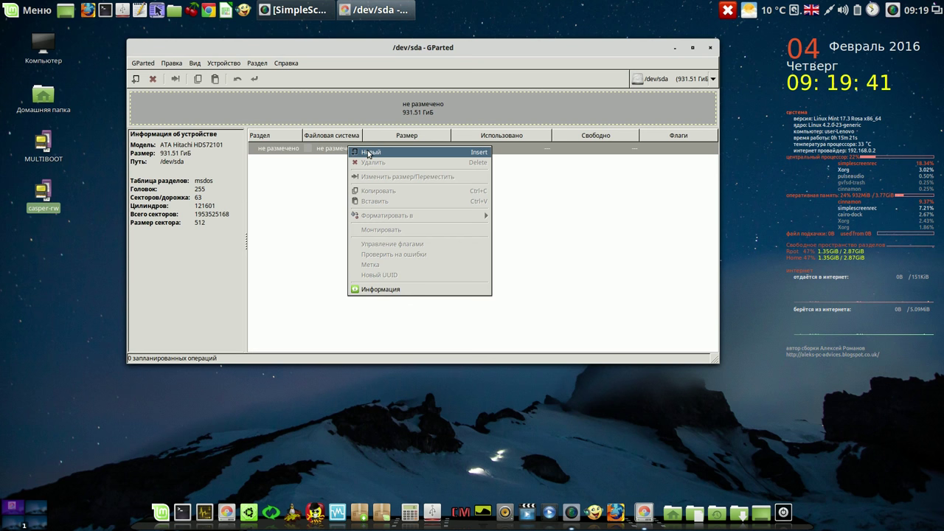
{"action": "left_click", "coordinate": [368, 153]}
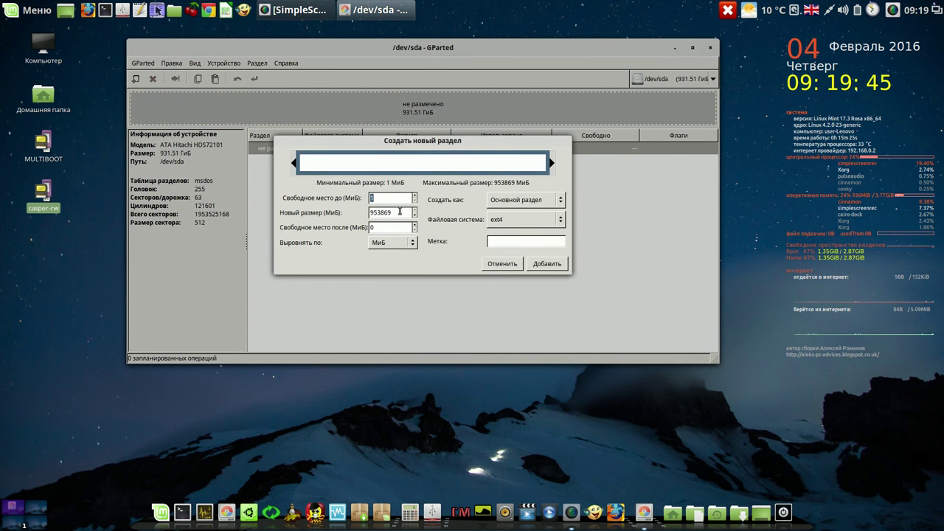
{"action": "left_click", "coordinate": [894, 10]}
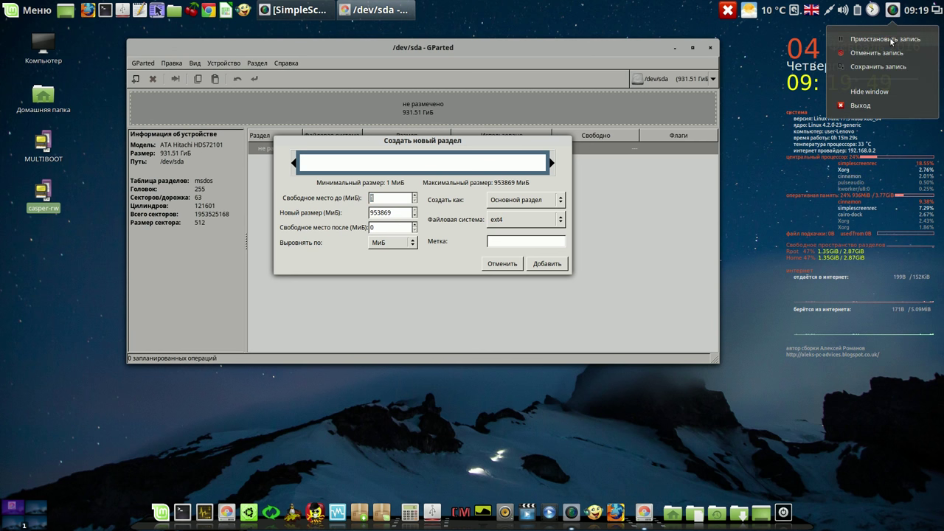
{"action": "left_click", "coordinate": [895, 38]}
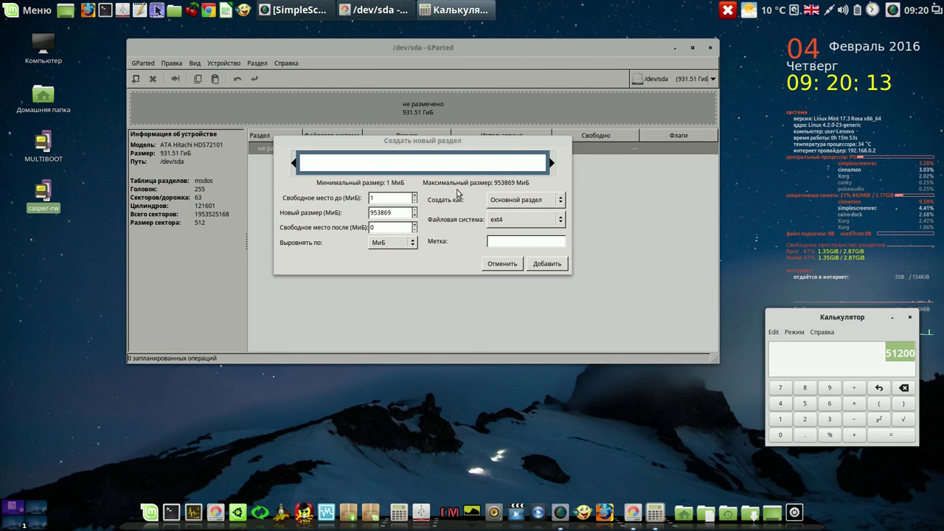
{"action": "left_click_drag", "start_coordinate": [397, 212], "coordinate": [372, 213]}
{"action": "right_click", "coordinate": [373, 212]}
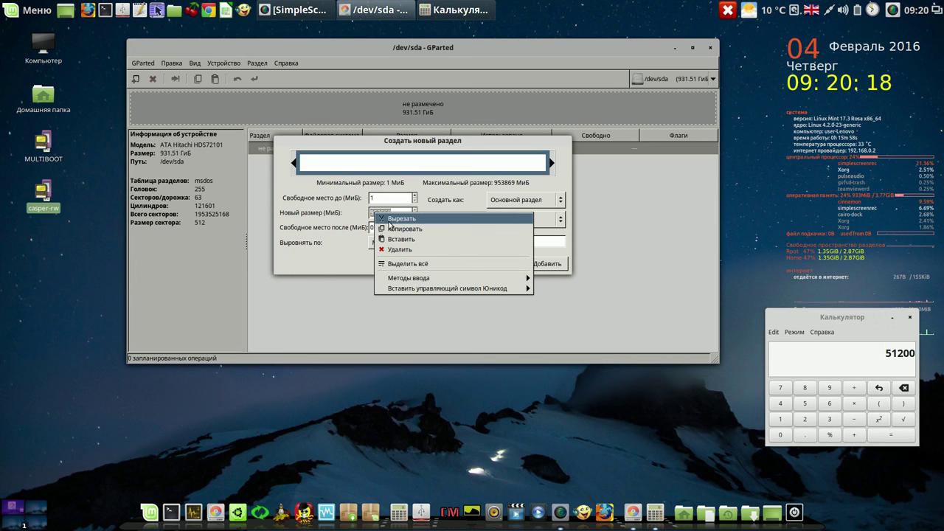
{"action": "left_click", "coordinate": [396, 239]}
{"action": "left_click", "coordinate": [394, 228]}
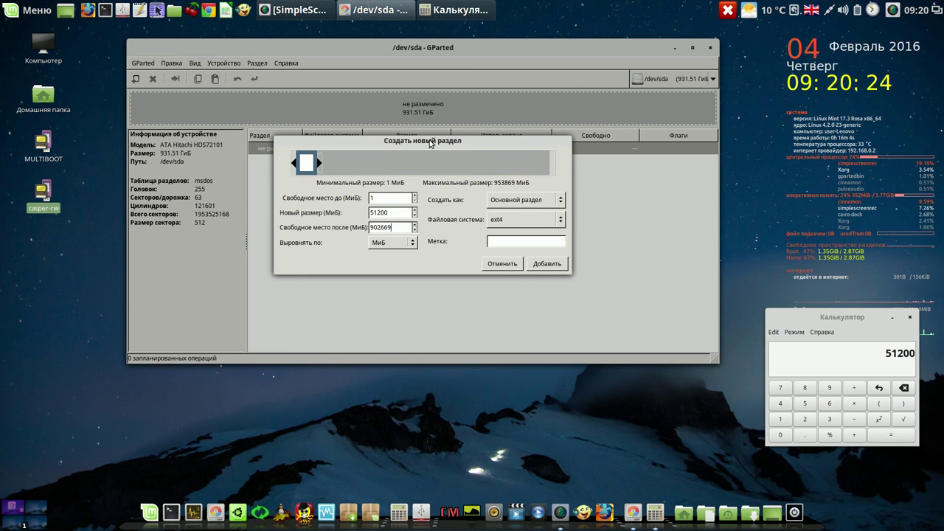
Set the file system to ext3, add the partition and request applying the operations
{"action": "left_click", "coordinate": [562, 220]}
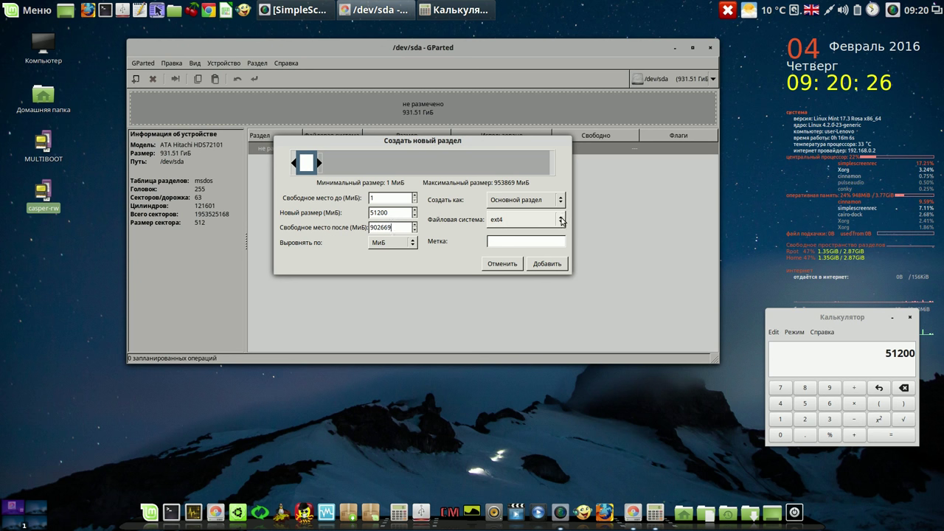
{"action": "left_click", "coordinate": [540, 210]}
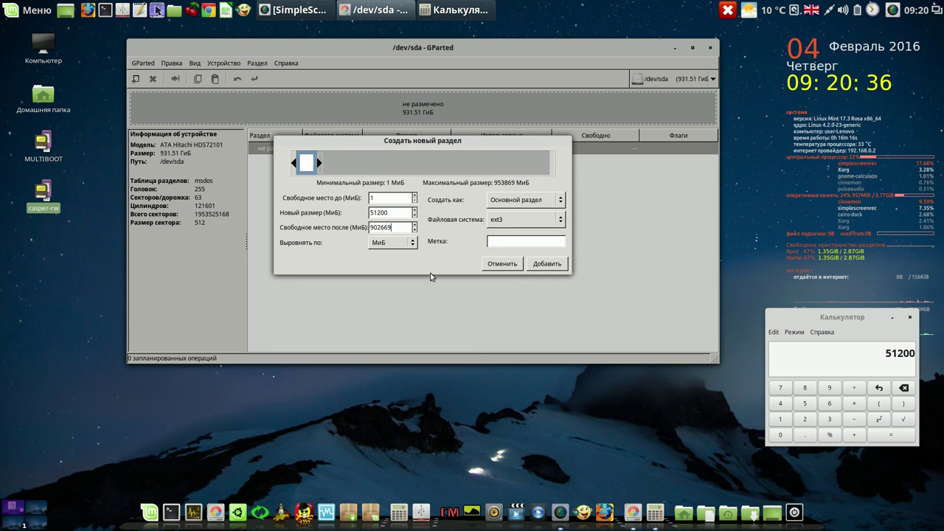
{"action": "left_click_drag", "start_coordinate": [391, 212], "coordinate": [373, 212]}
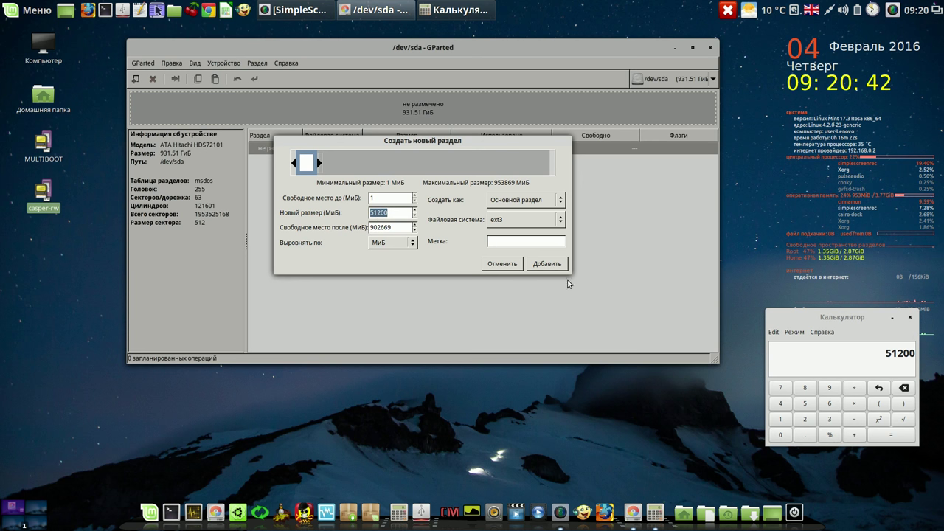
{"action": "left_click", "coordinate": [552, 264]}
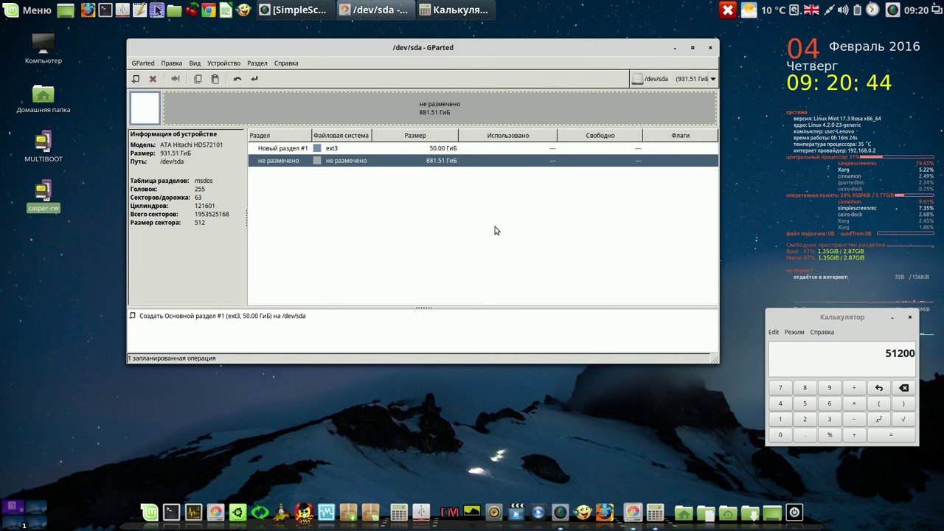
{"action": "left_click", "coordinate": [254, 78]}
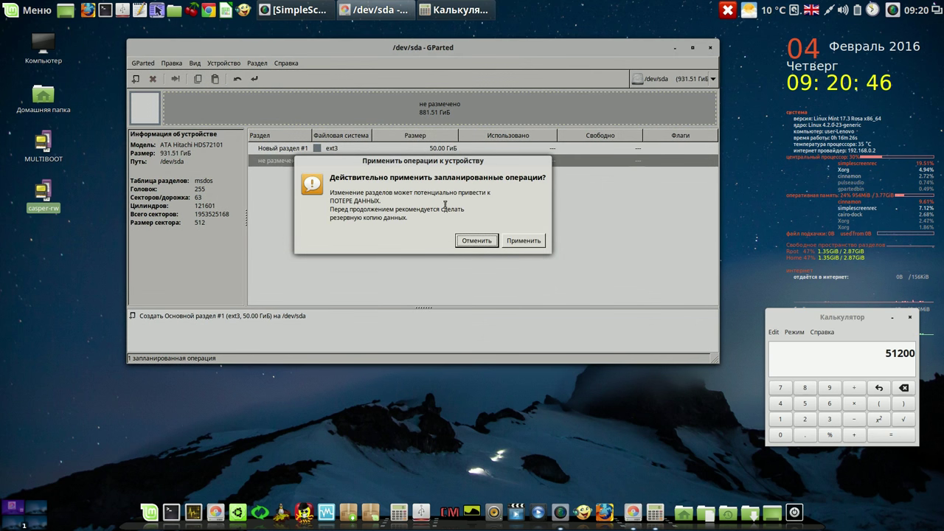
Apply the queued 50 GiB ext3 partition and close the report once /dev/sda1 exists
{"action": "left_click", "coordinate": [527, 243]}
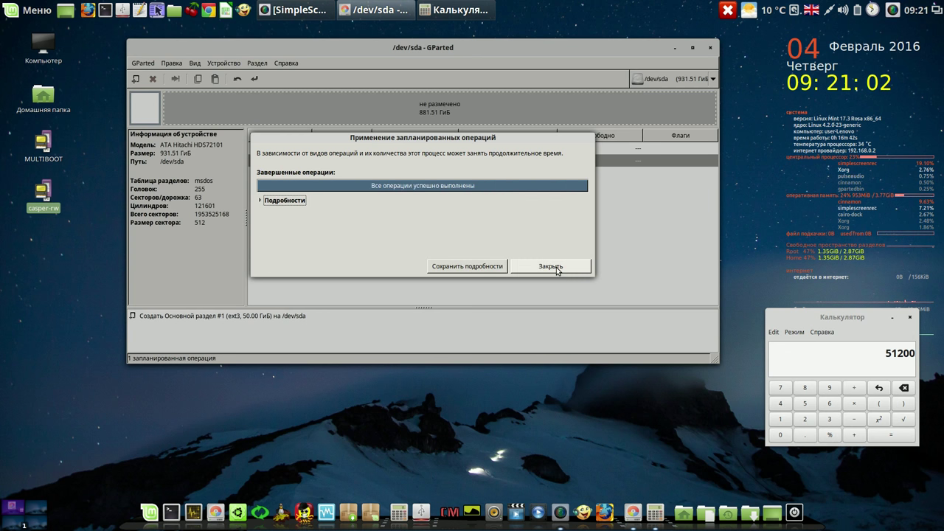
{"action": "left_click", "coordinate": [556, 267]}
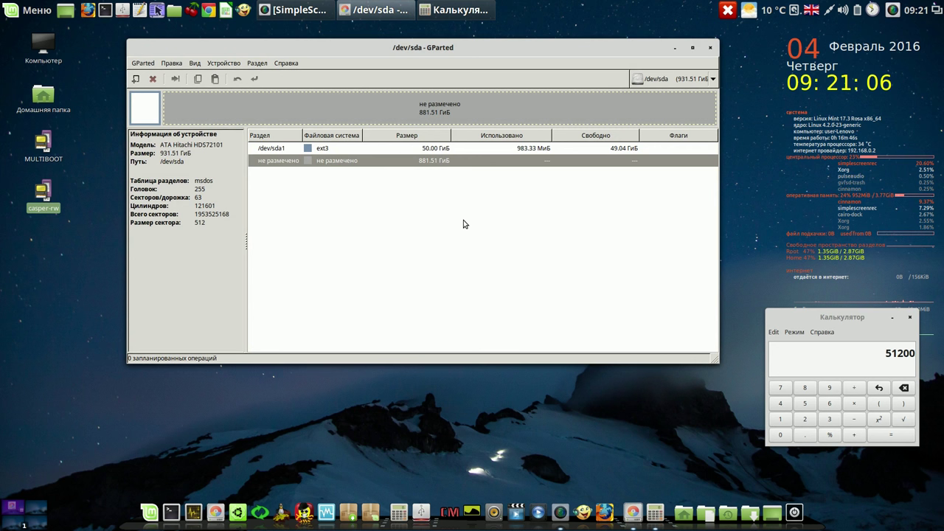
{"action": "left_click", "coordinate": [433, 150]}
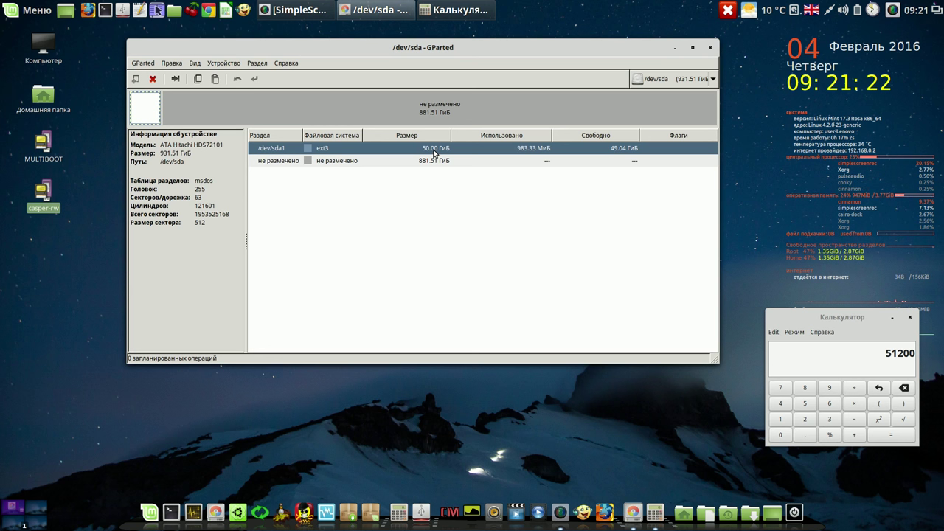
Select the unallocated space and compute 100 × 1024 in Calculator
{"action": "left_click", "coordinate": [444, 160]}
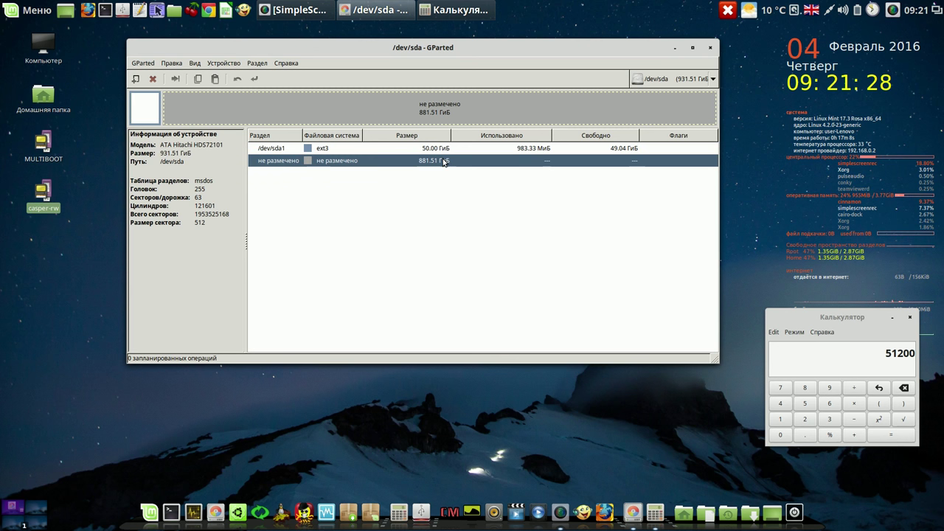
{"action": "left_click", "coordinate": [780, 419]}
{"action": "left_click", "coordinate": [782, 435]}
{"action": "left_click", "coordinate": [782, 435]}
{"action": "left_click", "coordinate": [855, 406]}
{"action": "left_click", "coordinate": [780, 419]}
{"action": "left_click", "coordinate": [782, 436]}
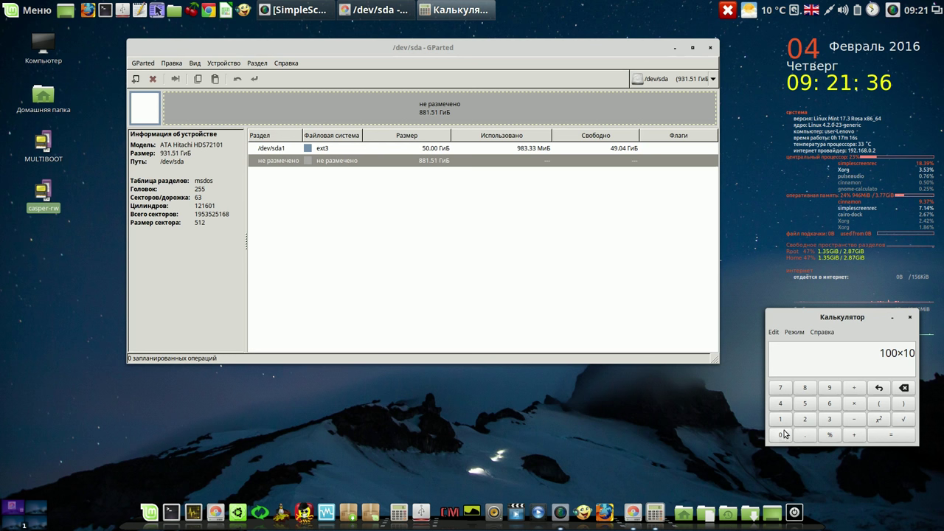
{"action": "left_click", "coordinate": [804, 419]}
{"action": "left_click", "coordinate": [782, 404]}
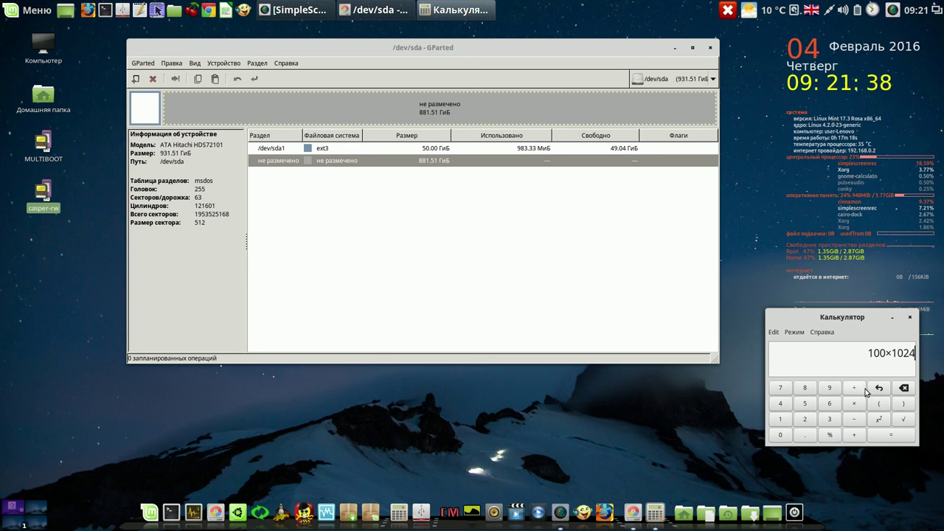
{"action": "left_click", "coordinate": [890, 436]}
Copy the 102400 result from the Calculator display
{"action": "left_click_drag", "start_coordinate": [877, 352], "coordinate": [913, 353]}
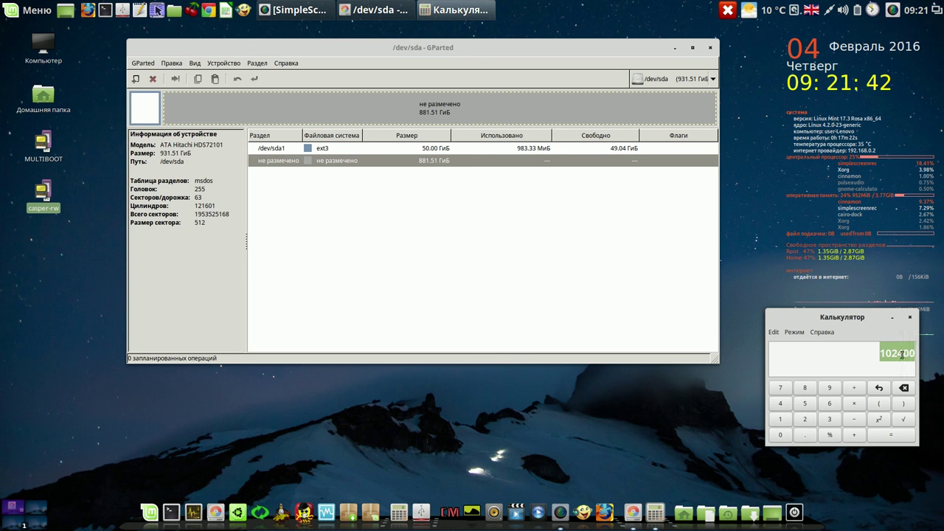
{"action": "right_click", "coordinate": [901, 357]}
{"action": "left_click", "coordinate": [882, 377]}
{"action": "right_click", "coordinate": [381, 161]}
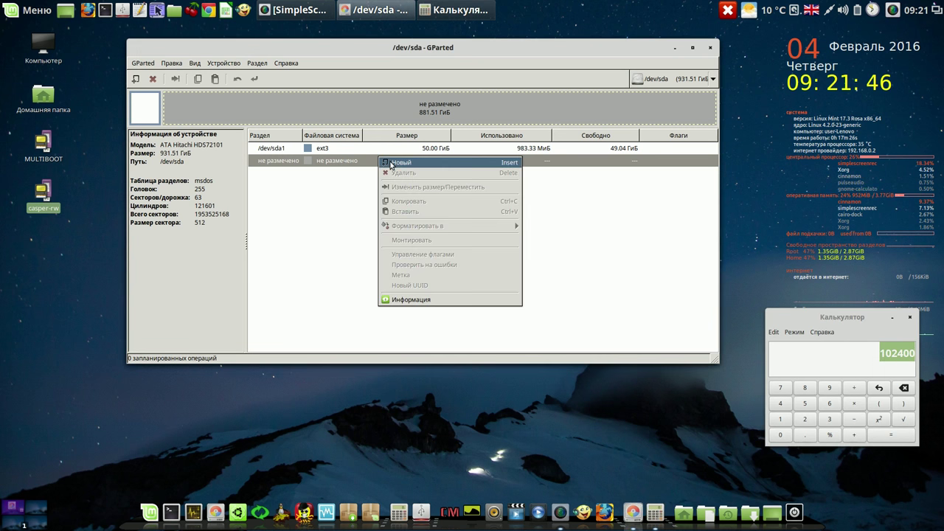
Start a new partition and paste 102400 MiB as its size
{"action": "left_click", "coordinate": [394, 164]}
{"action": "double_click", "coordinate": [398, 212]}
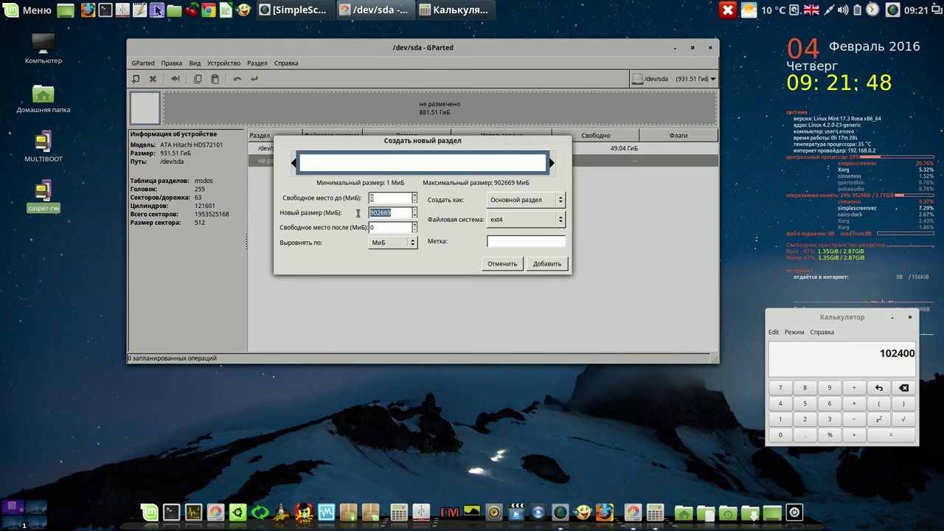
{"action": "right_click", "coordinate": [374, 213]}
{"action": "left_click", "coordinate": [396, 241]}
{"action": "left_click", "coordinate": [397, 228]}
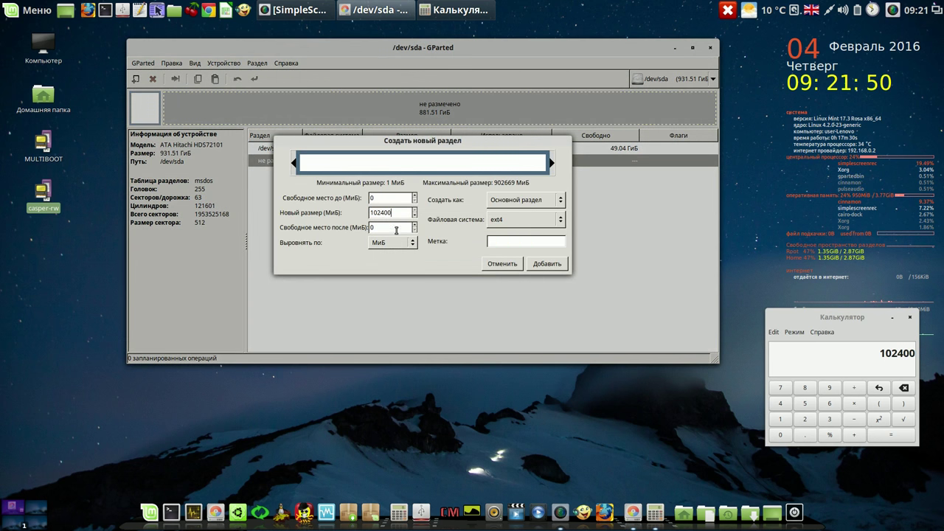
Make it an ntfs partition labelled w10, add it and request applying
{"action": "left_click", "coordinate": [558, 220]}
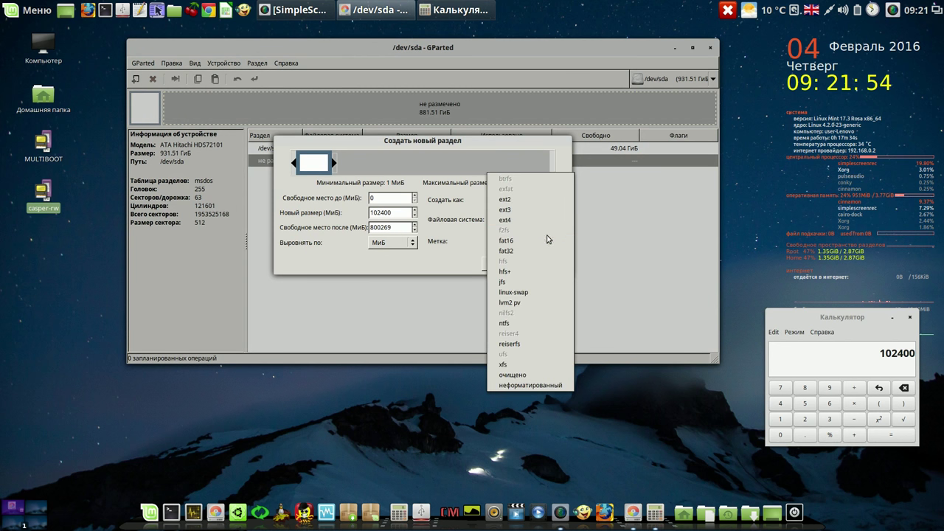
{"action": "left_click", "coordinate": [522, 323]}
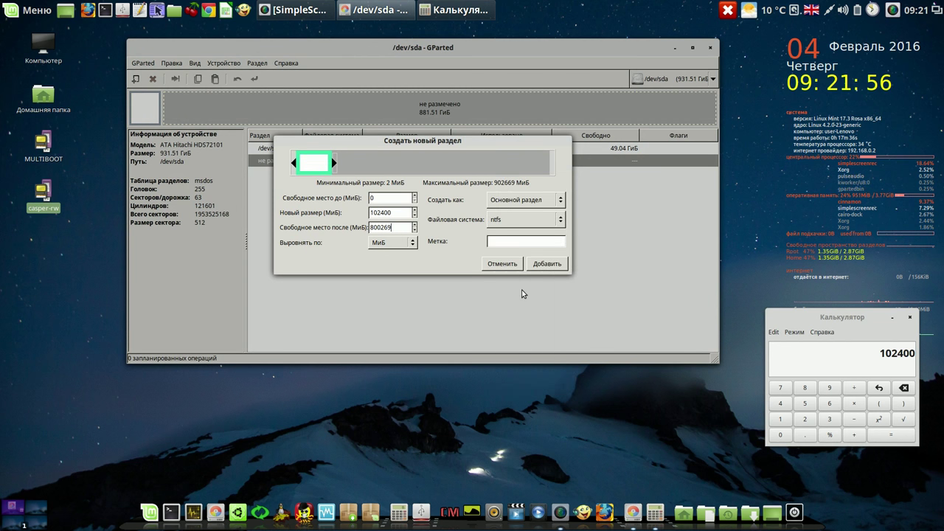
{"action": "left_click", "coordinate": [516, 241]}
{"action": "type", "text": "w10"}
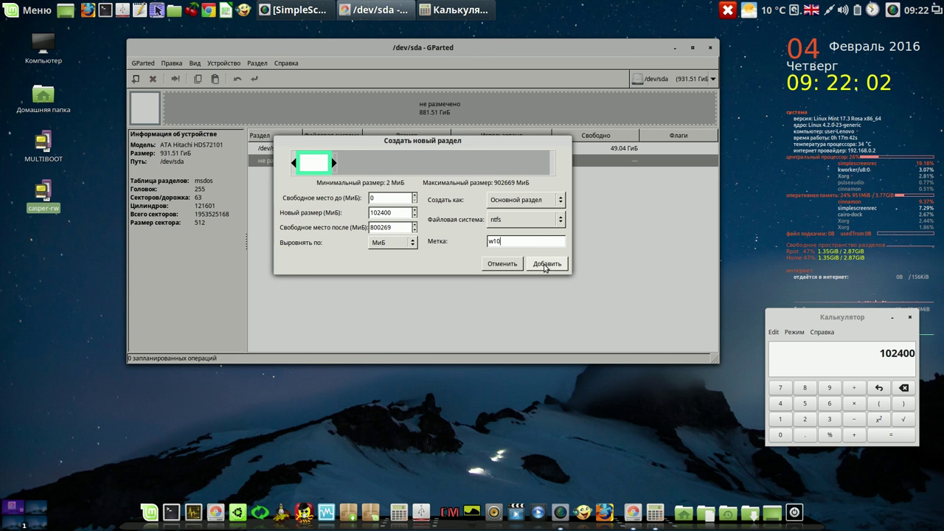
{"action": "left_click", "coordinate": [547, 263]}
{"action": "left_click", "coordinate": [253, 78]}
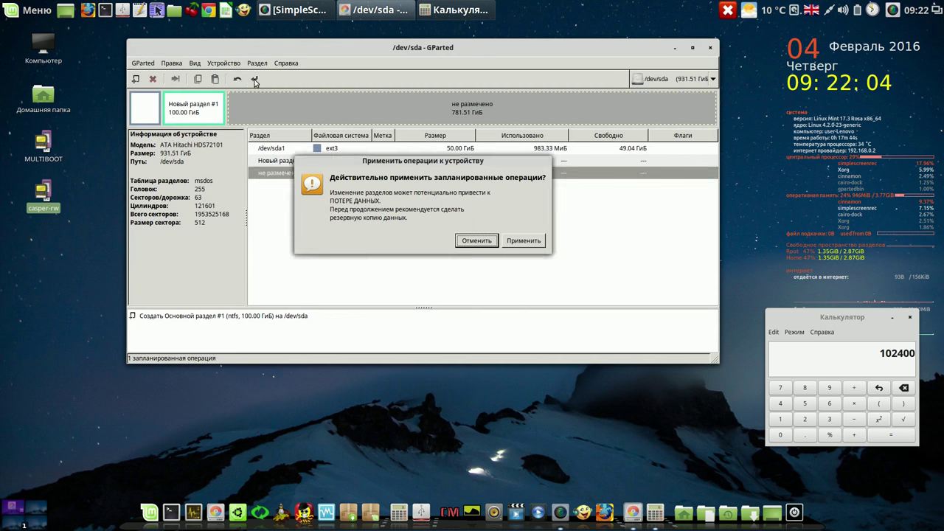
Apply the queued 100 GiB ntfs w10 partition and close the finished report
{"action": "left_click", "coordinate": [518, 241]}
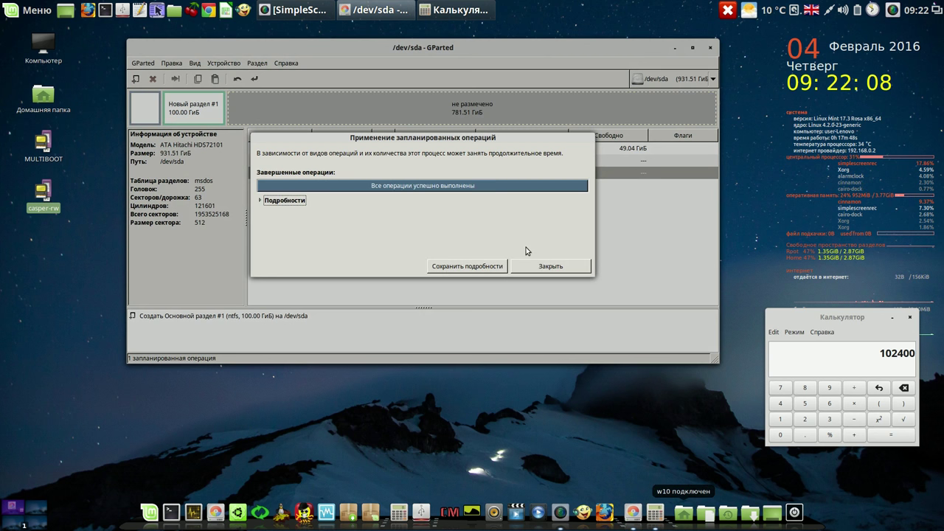
{"action": "left_click", "coordinate": [535, 269]}
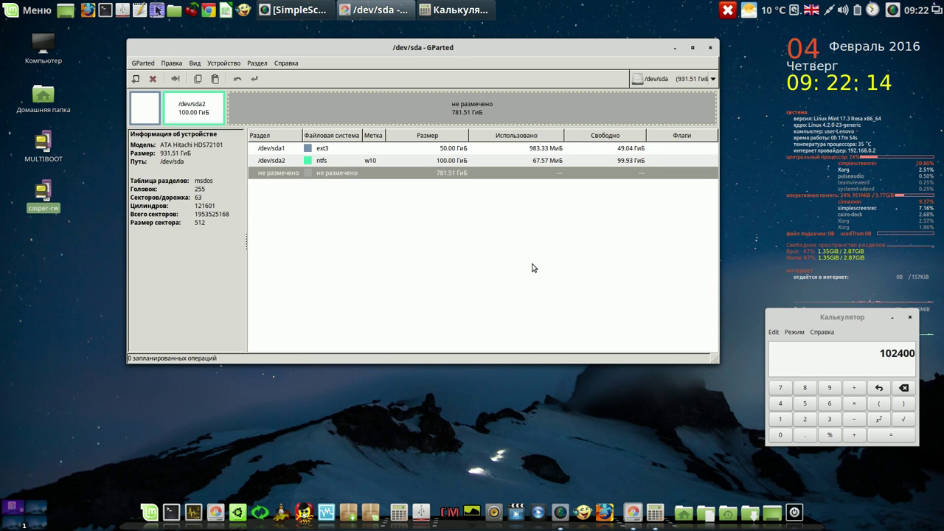
{"action": "left_click", "coordinate": [783, 405]}
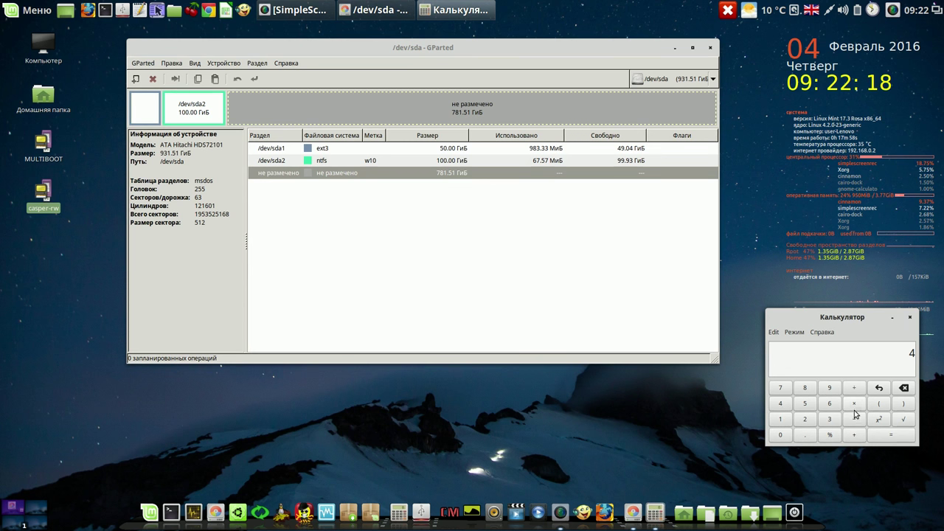
Finish entering 4 × 1024 in Calculator and copy the 4096 result
{"action": "left_click", "coordinate": [782, 435]}
{"action": "left_click", "coordinate": [805, 420]}
{"action": "left_click", "coordinate": [782, 408]}
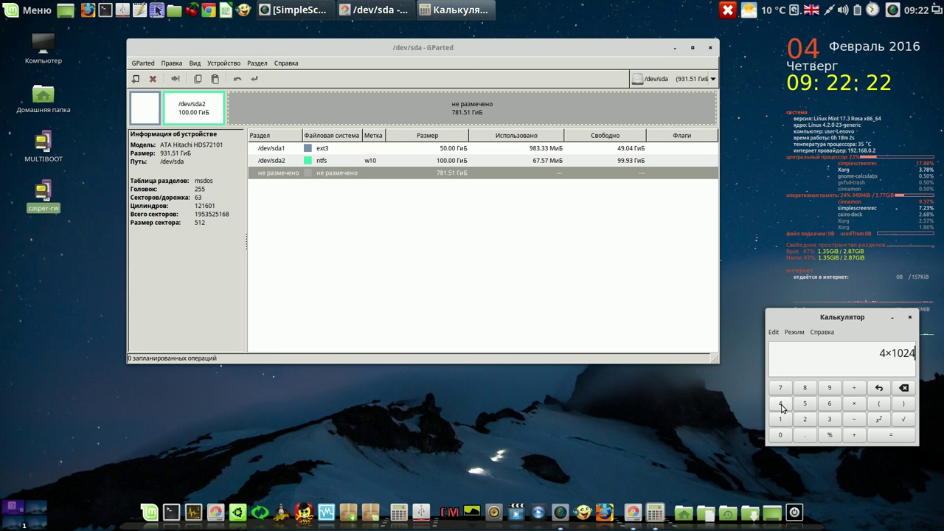
{"action": "left_click", "coordinate": [892, 436]}
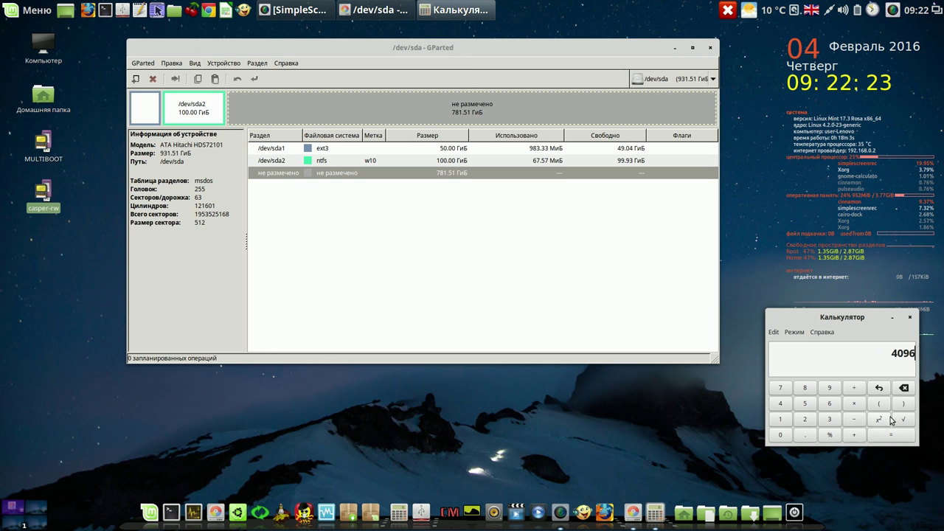
{"action": "left_click_drag", "start_coordinate": [893, 353], "coordinate": [920, 356]}
{"action": "key", "text": "cmd+c"}
{"action": "right_click", "coordinate": [907, 354]}
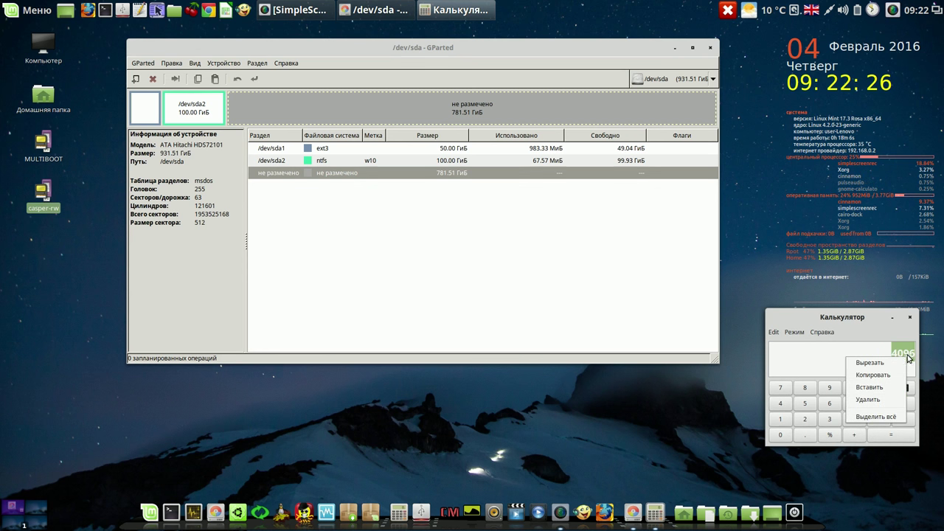
{"action": "left_click", "coordinate": [870, 374]}
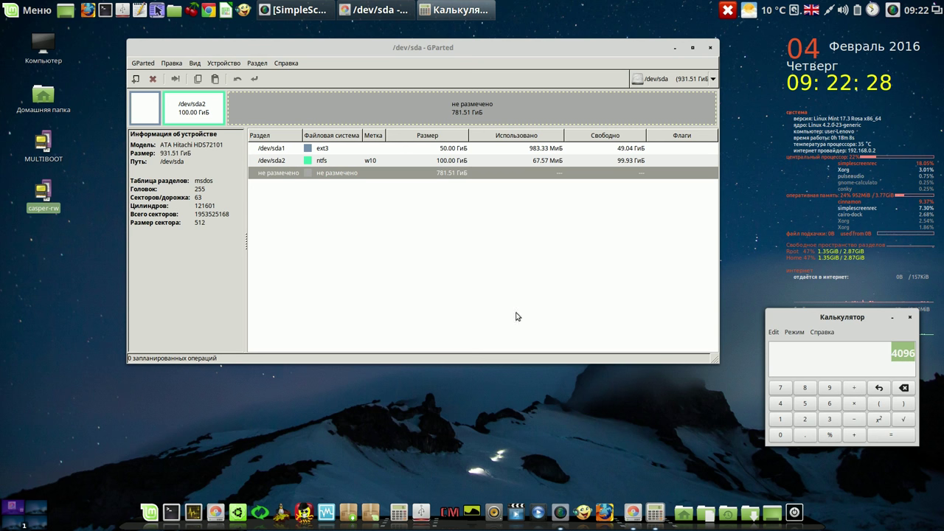
Queue a new 4096 MiB linux-swap primary partition in the unallocated space
{"action": "right_click", "coordinate": [357, 175]}
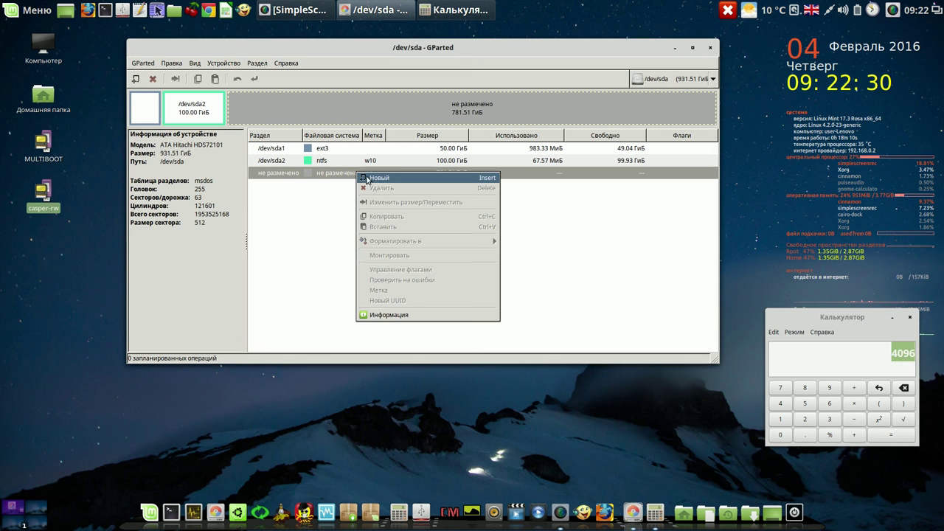
{"action": "left_click", "coordinate": [373, 182]}
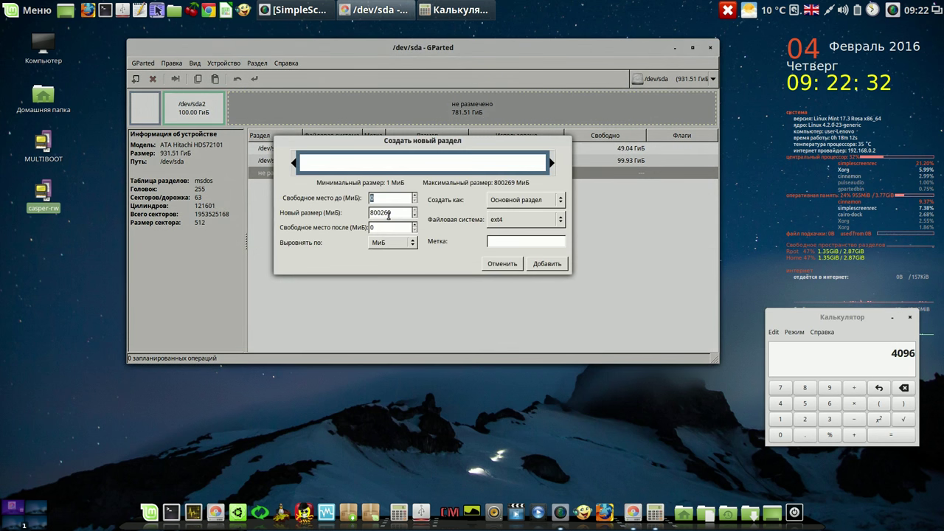
{"action": "left_click_drag", "start_coordinate": [396, 211], "coordinate": [361, 213]}
{"action": "right_click", "coordinate": [371, 212]}
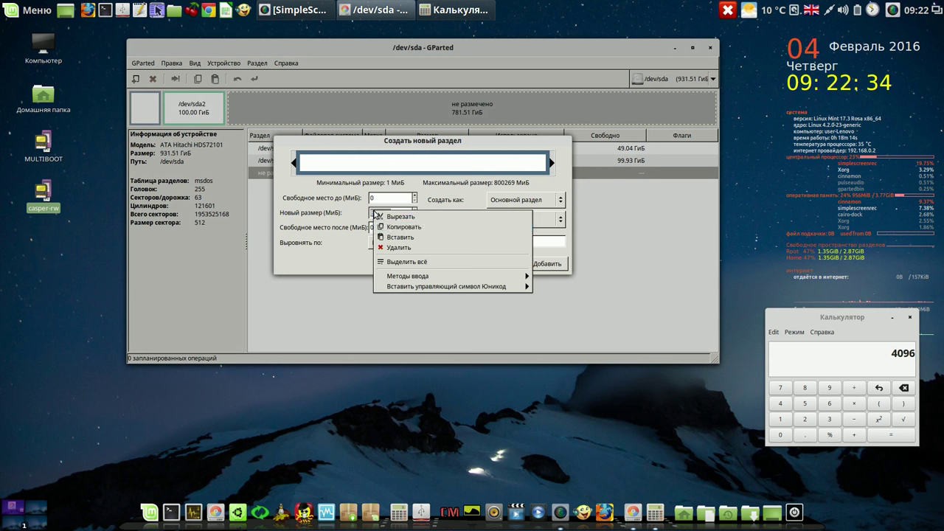
{"action": "left_click", "coordinate": [388, 239]}
{"action": "left_click", "coordinate": [388, 229]}
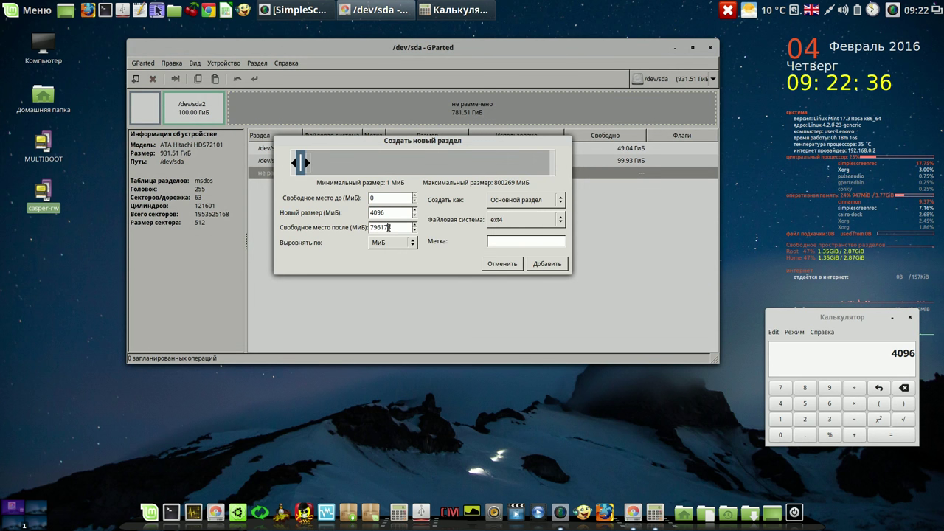
{"action": "left_click", "coordinate": [562, 221]}
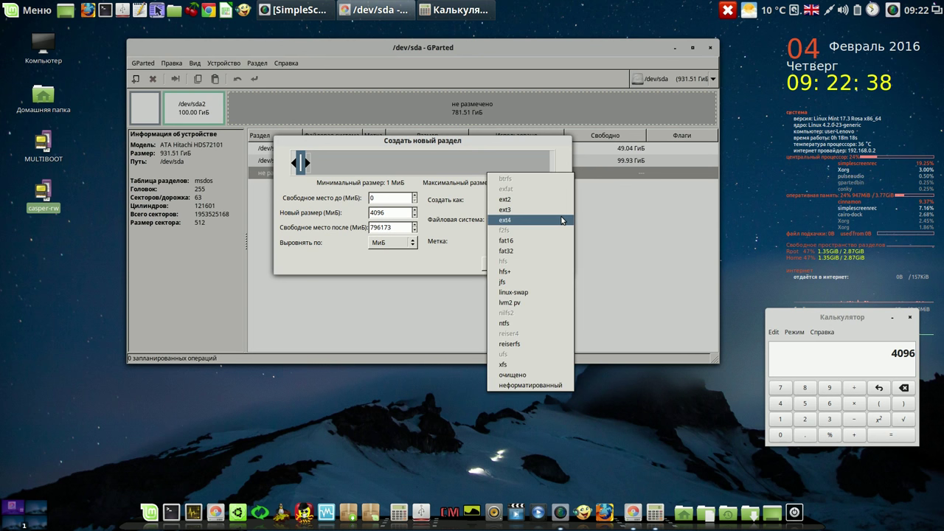
{"action": "left_click", "coordinate": [530, 293]}
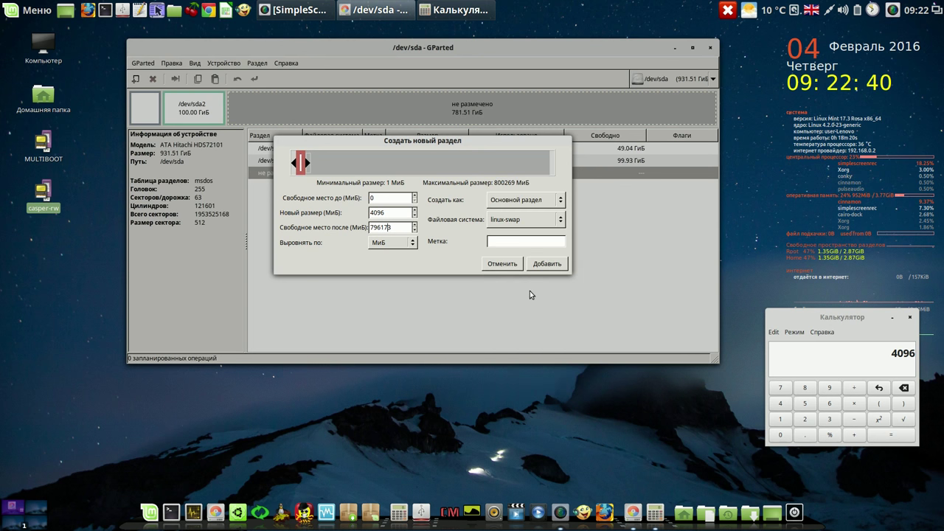
{"action": "left_click", "coordinate": [546, 263]}
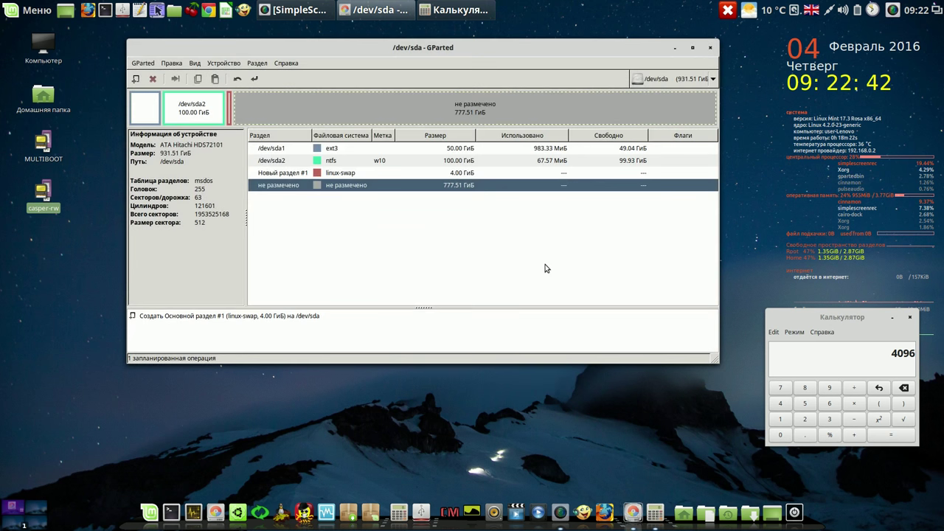
Apply the swap partition as /dev/sda3 and close the finished-operations report
{"action": "left_click", "coordinate": [254, 80]}
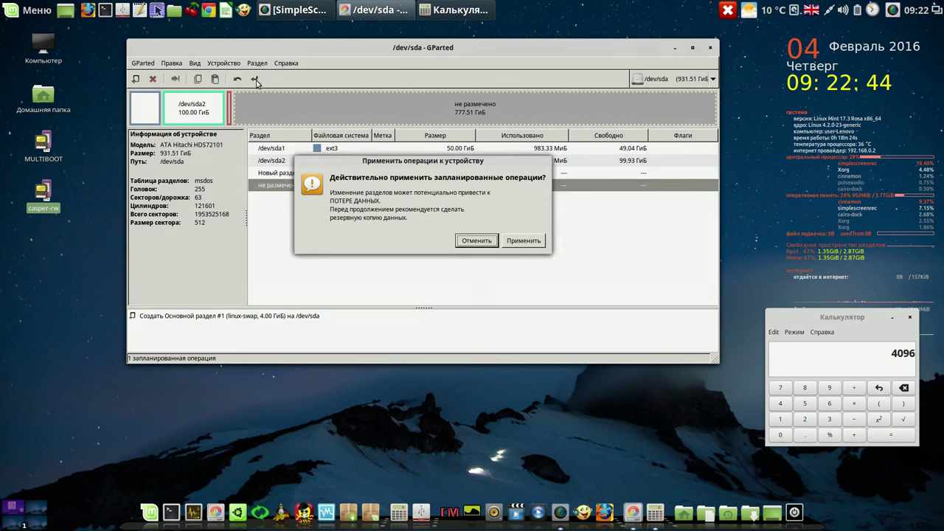
{"action": "left_click", "coordinate": [524, 241]}
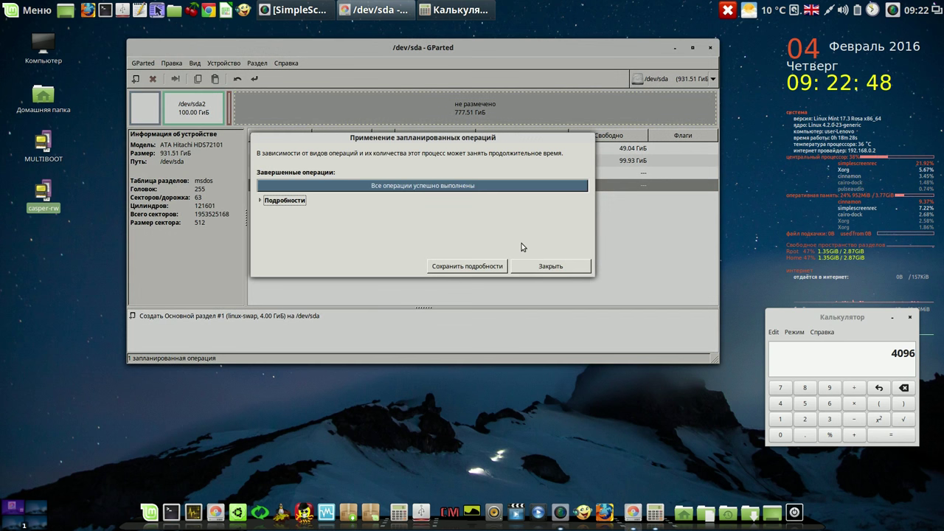
{"action": "left_click", "coordinate": [548, 267]}
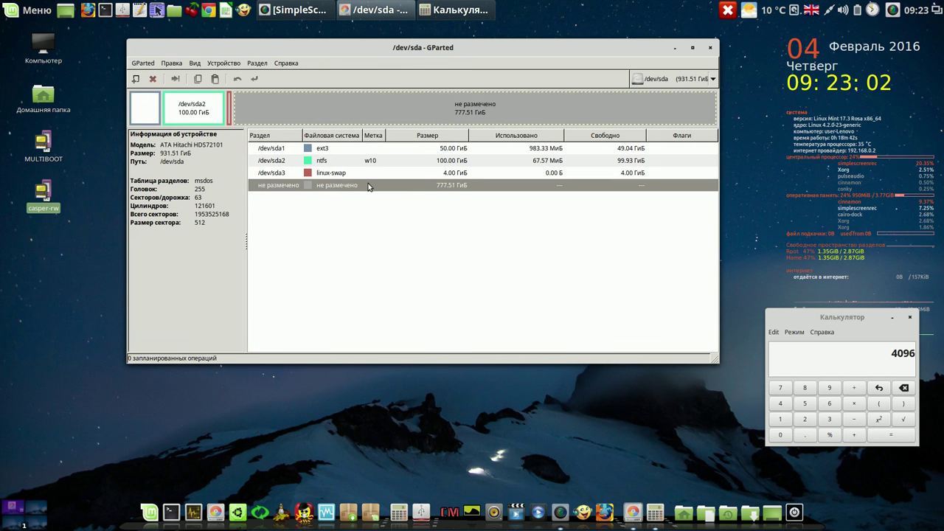
{"action": "right_click", "coordinate": [368, 185]}
Queue an extended partition spanning the 777.51 GiB of unallocated space
{"action": "left_click", "coordinate": [382, 190]}
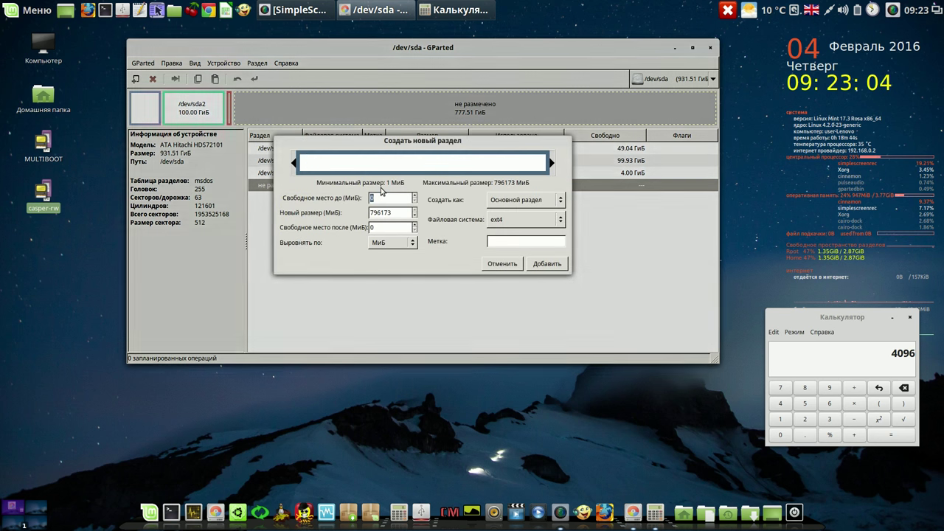
{"action": "left_click", "coordinate": [560, 203]}
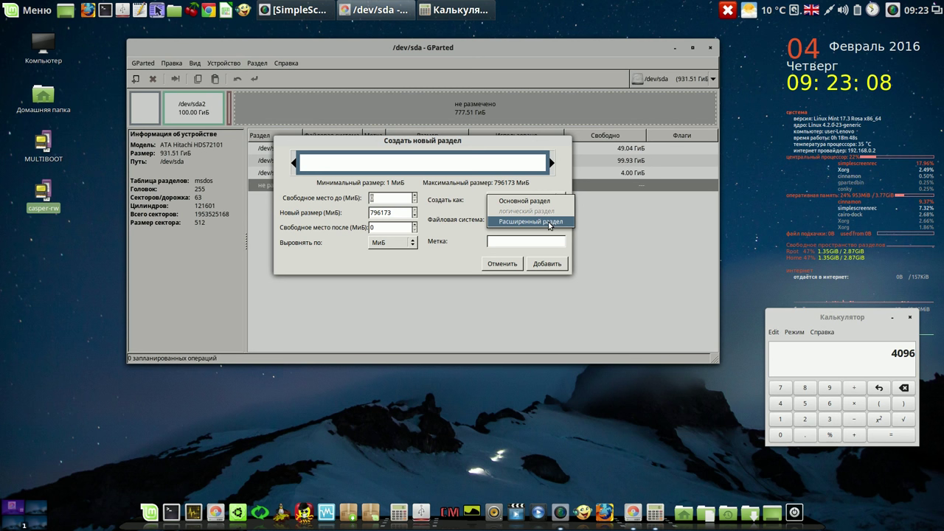
{"action": "left_click", "coordinate": [549, 224]}
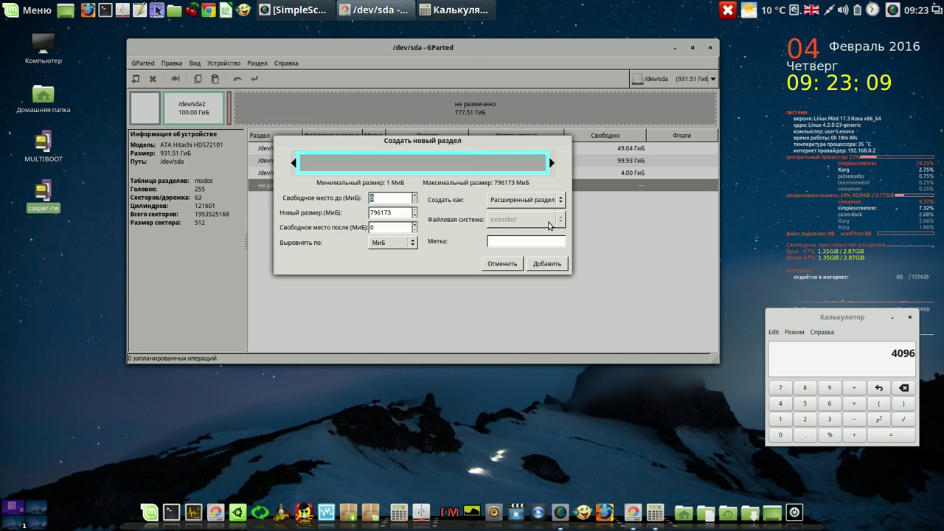
{"action": "left_click", "coordinate": [547, 265]}
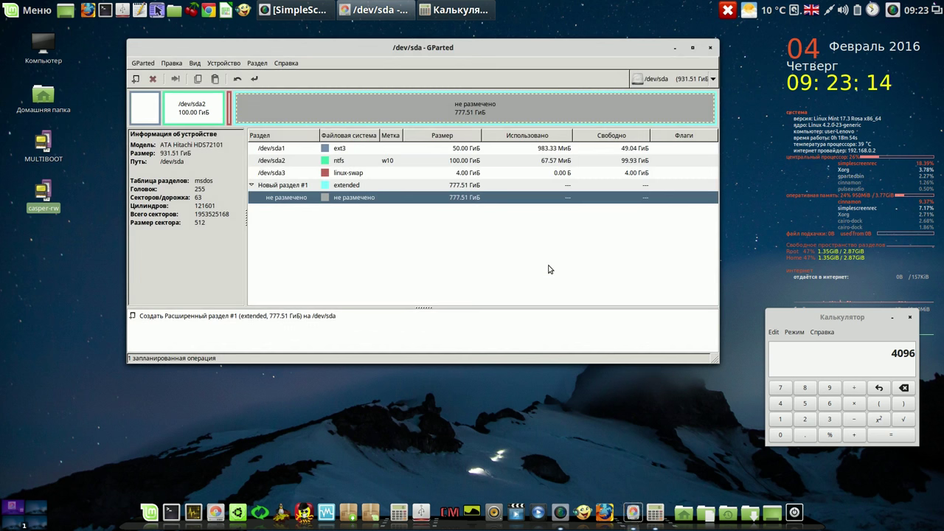
Apply the queued extended partition to the disk and close the results report
{"action": "left_click", "coordinate": [254, 79]}
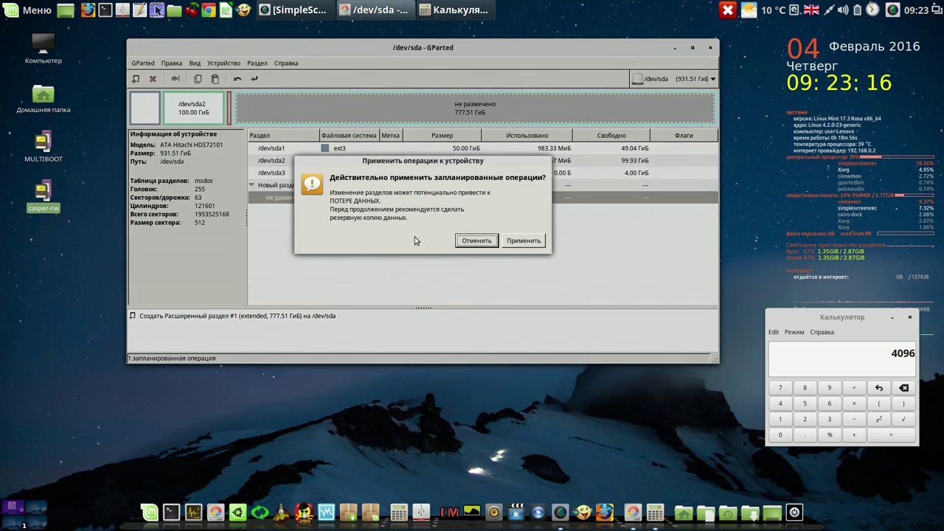
{"action": "left_click", "coordinate": [522, 240]}
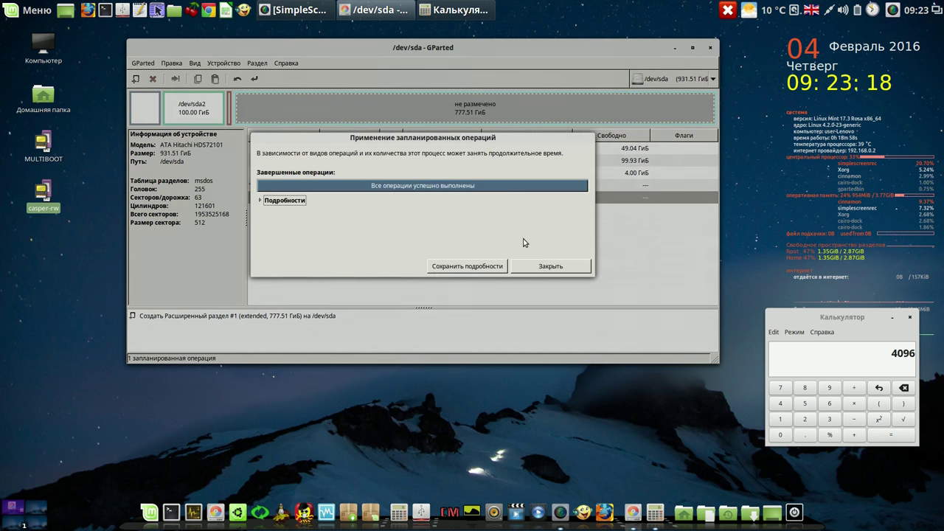
{"action": "left_click", "coordinate": [542, 267]}
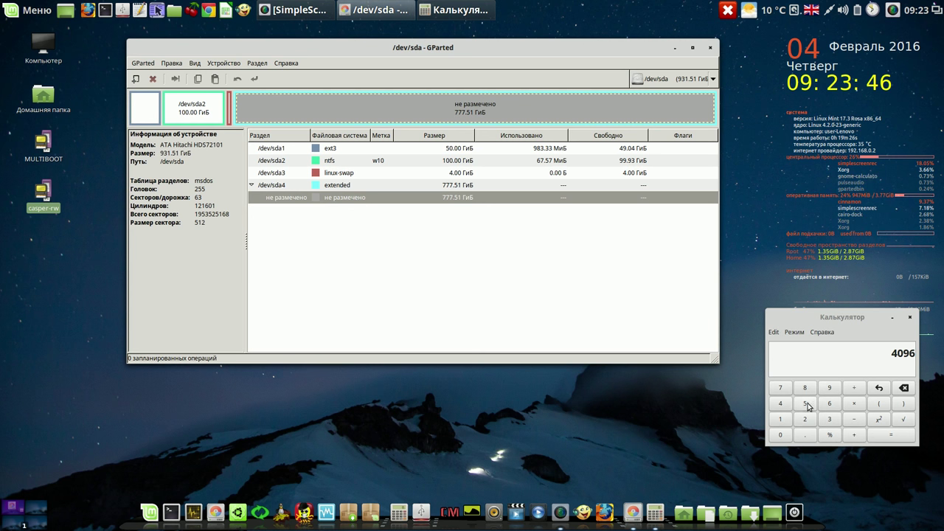
{"action": "left_click", "coordinate": [811, 424]}
Calculate 500×1024 in the calculator to get 512000
{"action": "type", "text": "5"}
{"action": "left_click", "coordinate": [783, 439]}
{"action": "left_click", "coordinate": [782, 439]}
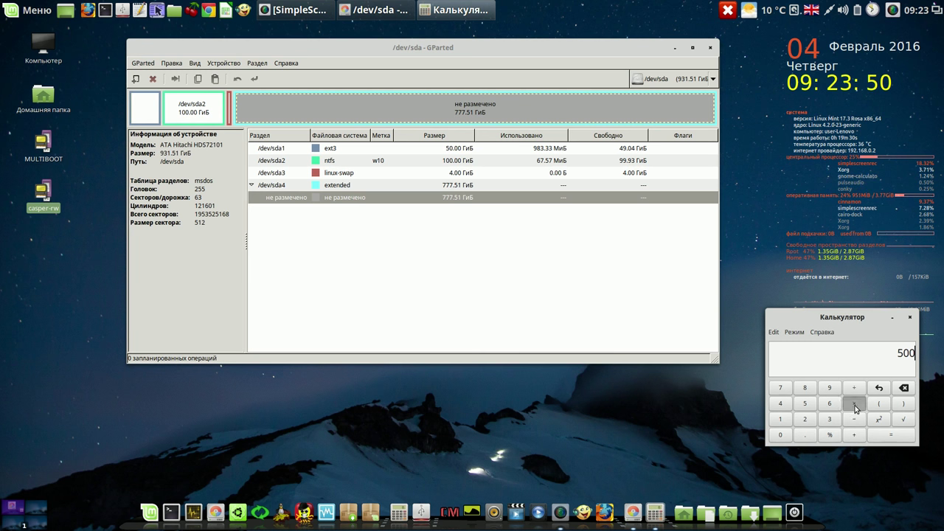
{"action": "left_click", "coordinate": [781, 419]}
{"action": "left_click", "coordinate": [781, 434]}
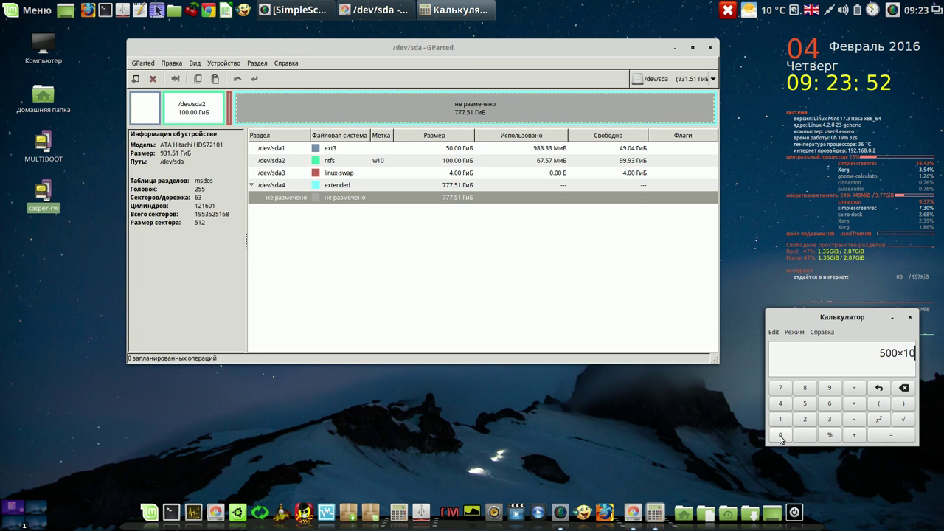
{"action": "left_click", "coordinate": [804, 419]}
{"action": "left_click", "coordinate": [780, 404]}
{"action": "left_click", "coordinate": [891, 436]}
Copy the 512000 result to the clipboard via Копировать
{"action": "left_click_drag", "start_coordinate": [880, 353], "coordinate": [915, 354]}
{"action": "key", "text": "cmd+c"}
{"action": "right_click", "coordinate": [907, 355]}
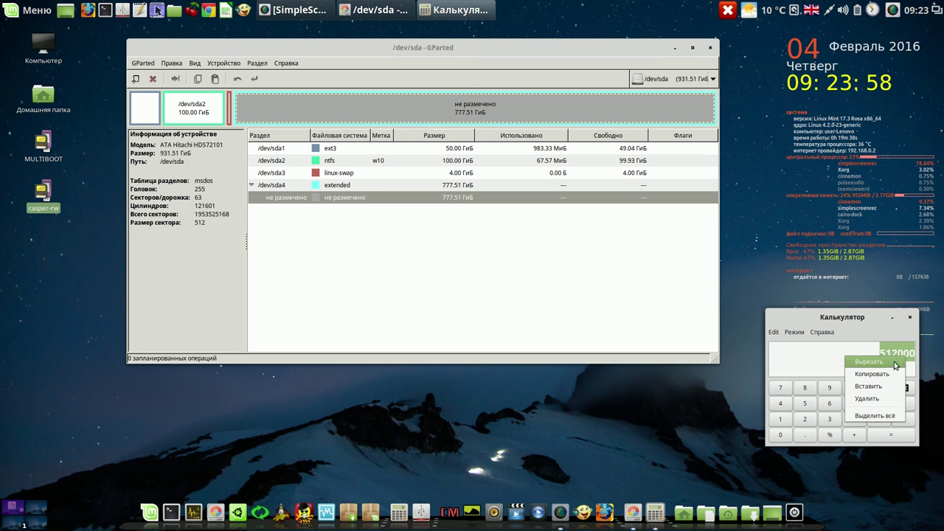
{"action": "left_click", "coordinate": [887, 372]}
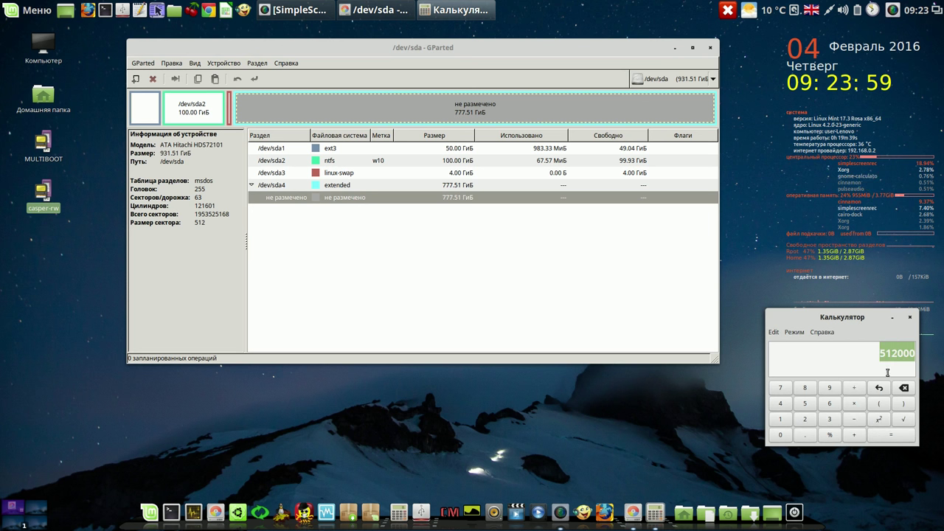
{"action": "left_click", "coordinate": [361, 199]}
Queue a new 512000 MiB ext3 partition labelled home inside the extended partition
{"action": "right_click", "coordinate": [361, 199]}
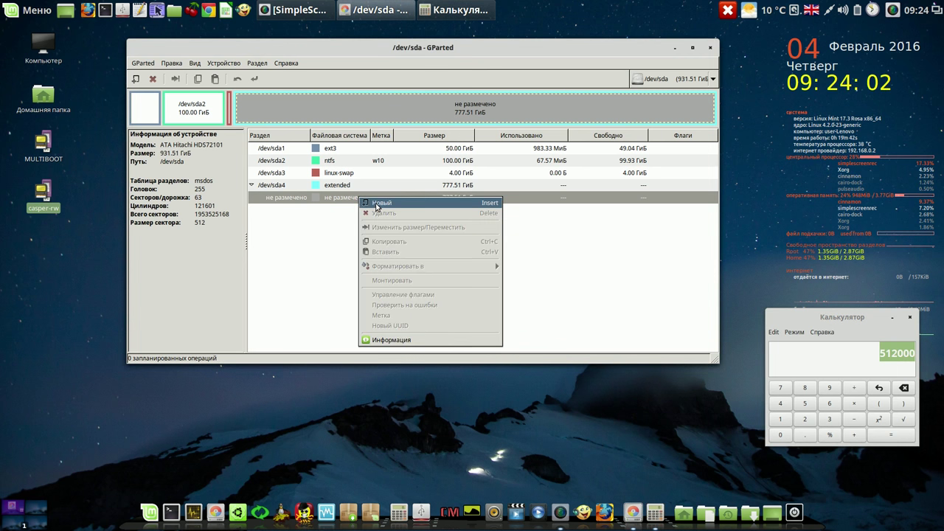
{"action": "left_click", "coordinate": [377, 203]}
{"action": "left_click_drag", "start_coordinate": [399, 214], "coordinate": [351, 214]}
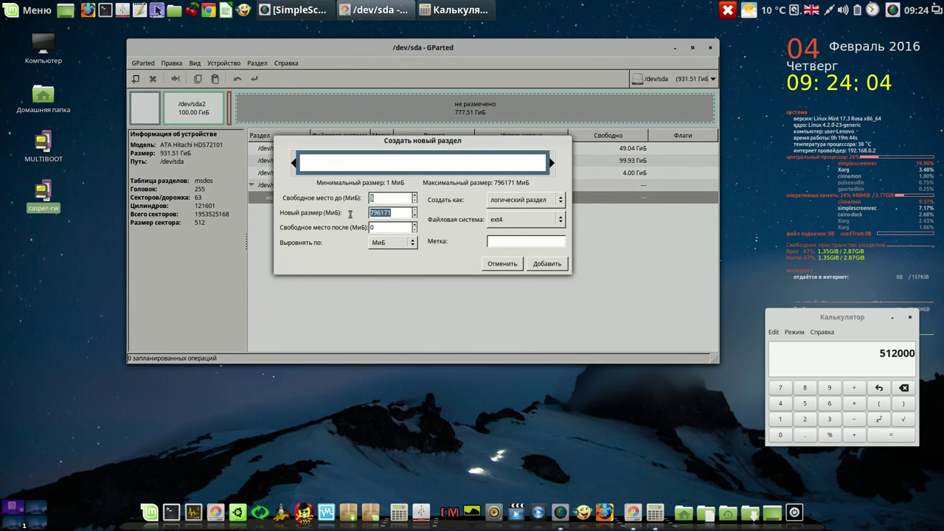
{"action": "right_click", "coordinate": [371, 213]}
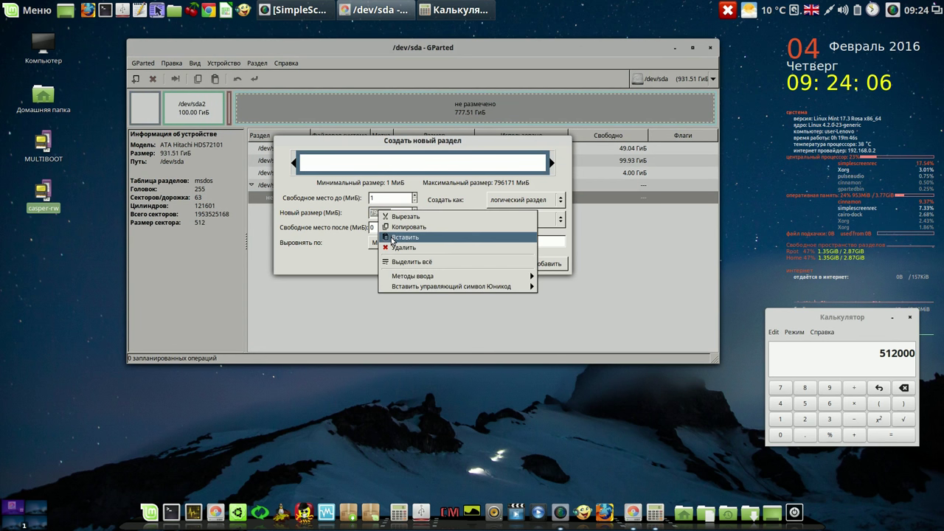
{"action": "left_click", "coordinate": [393, 239]}
{"action": "left_click", "coordinate": [392, 228]}
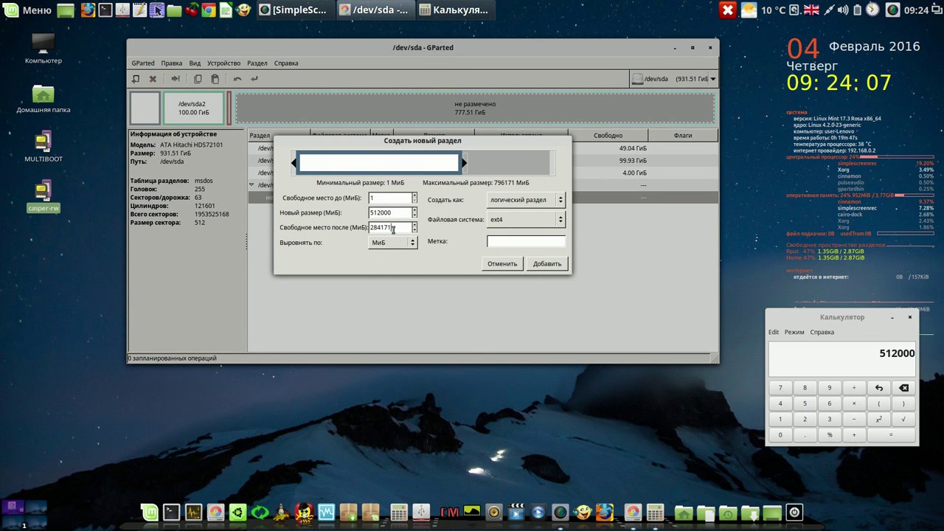
{"action": "left_click", "coordinate": [560, 220]}
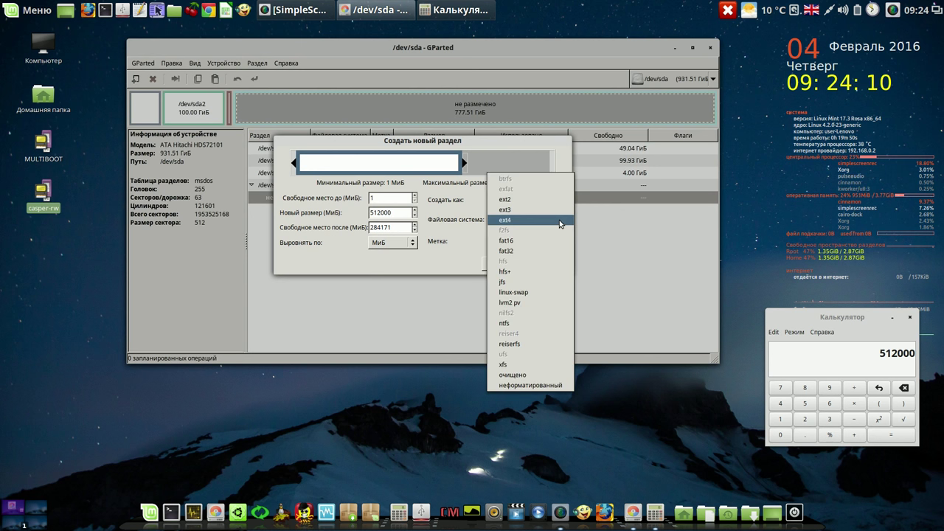
{"action": "left_click", "coordinate": [527, 222]}
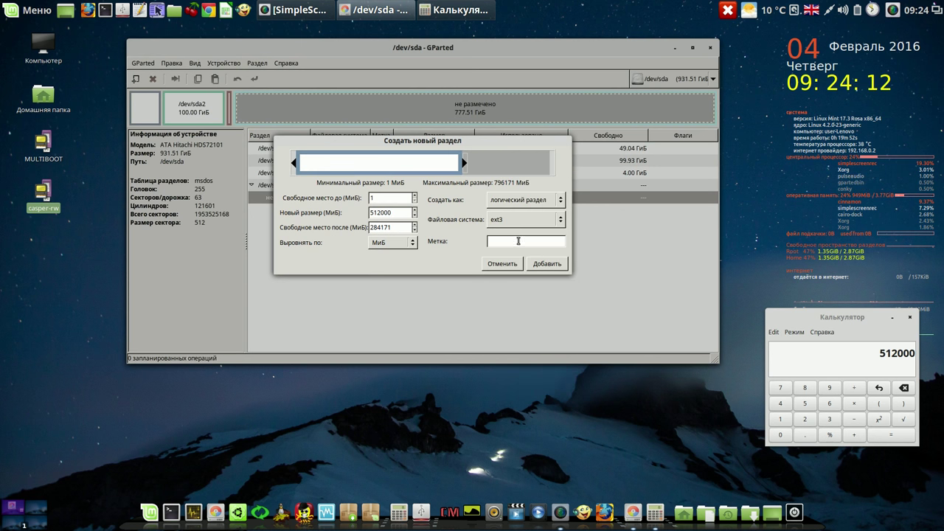
{"action": "left_click", "coordinate": [518, 240]}
{"action": "type", "text": "home"}
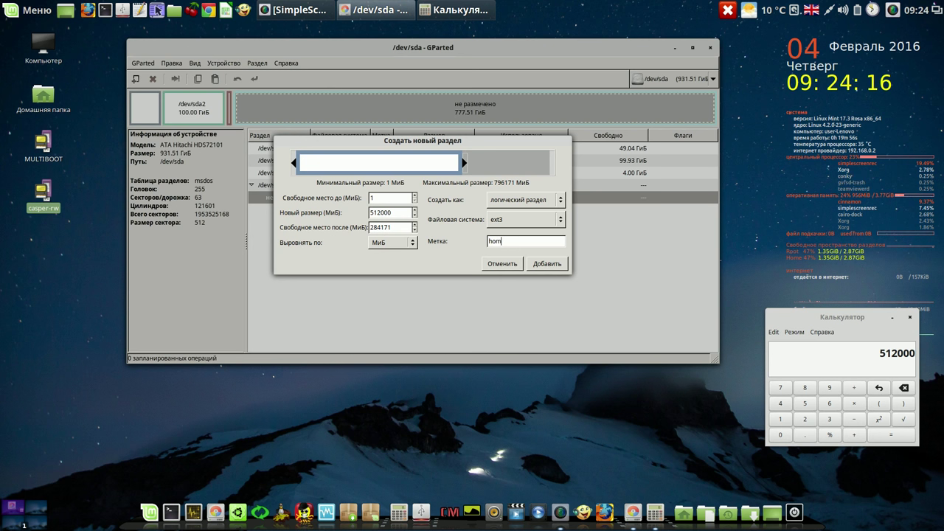
{"action": "left_click", "coordinate": [546, 263]}
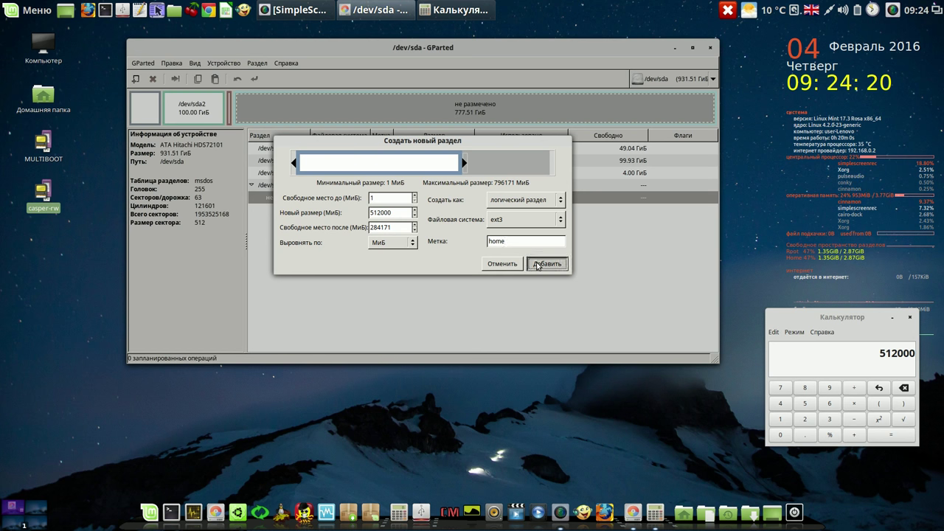
Write the home partition to disk and close the operations report
{"action": "left_click", "coordinate": [253, 79]}
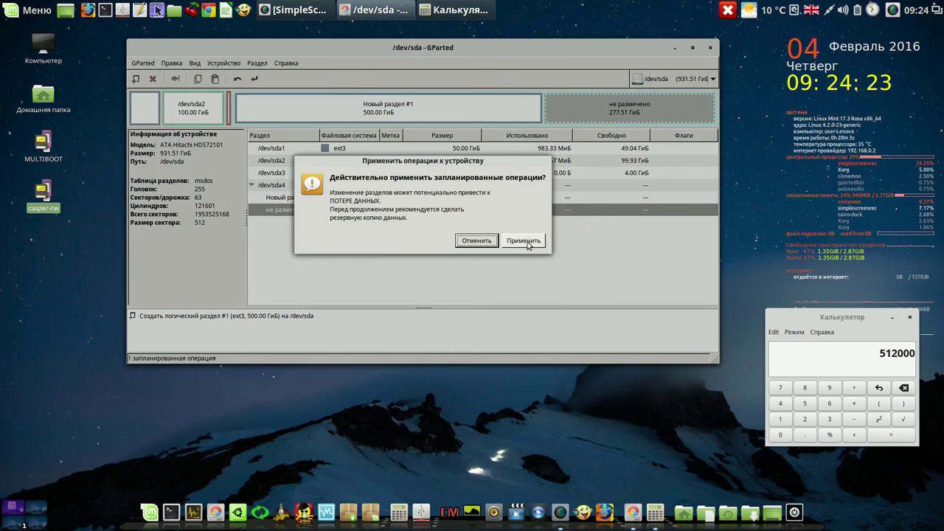
{"action": "left_click", "coordinate": [525, 242]}
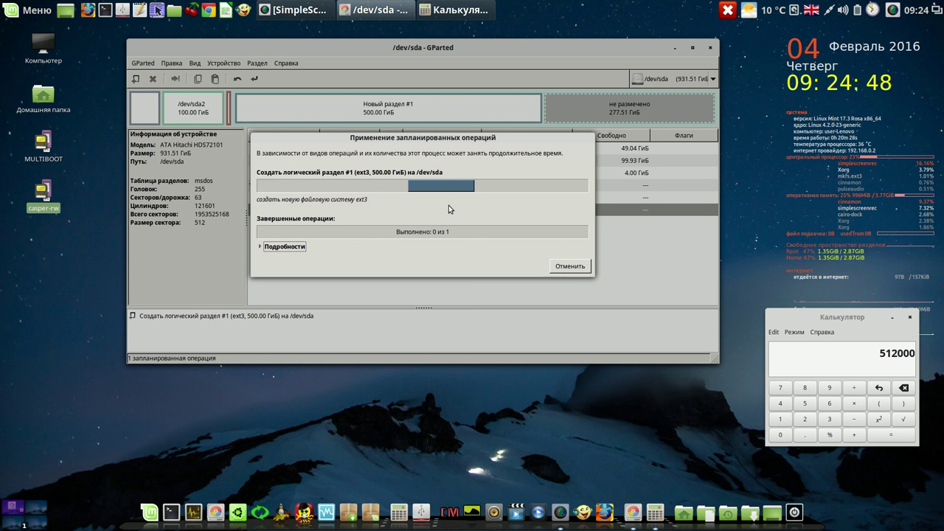
{"action": "right_click", "coordinate": [893, 12]}
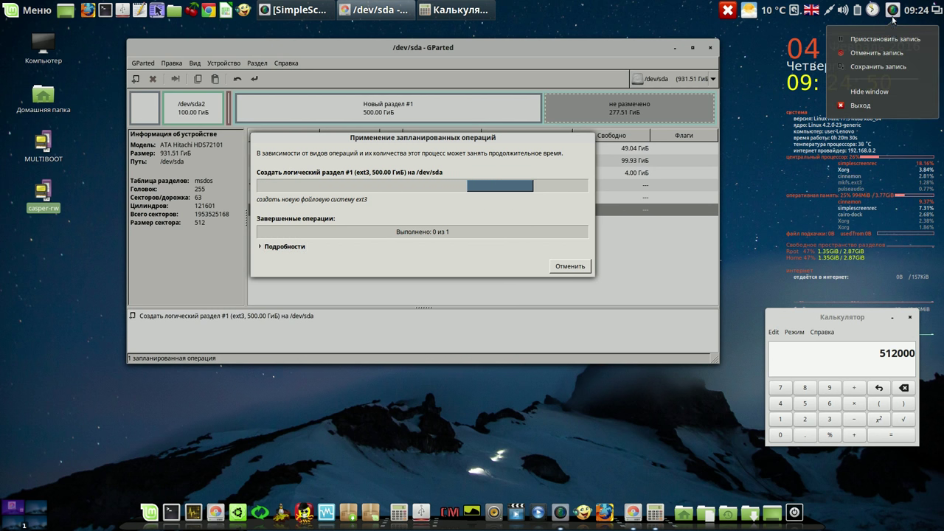
{"action": "left_click", "coordinate": [867, 37]}
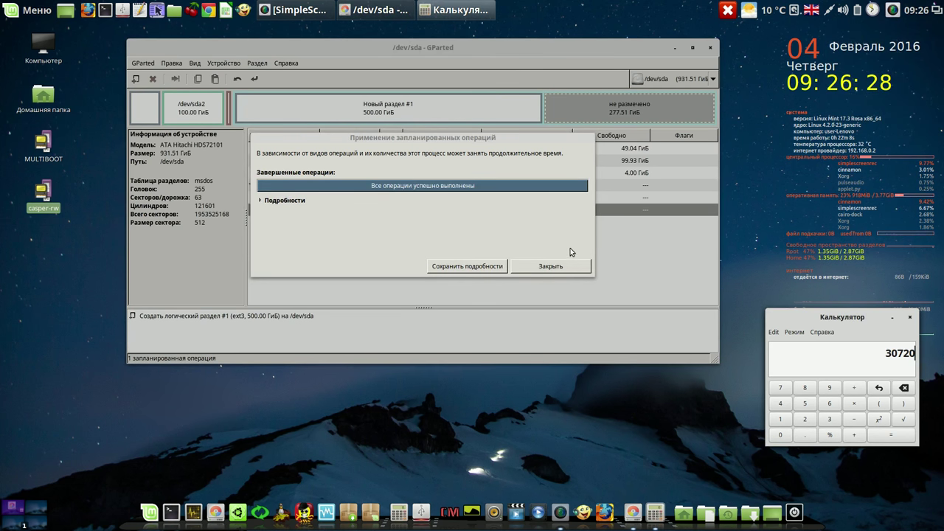
{"action": "left_click", "coordinate": [563, 267]}
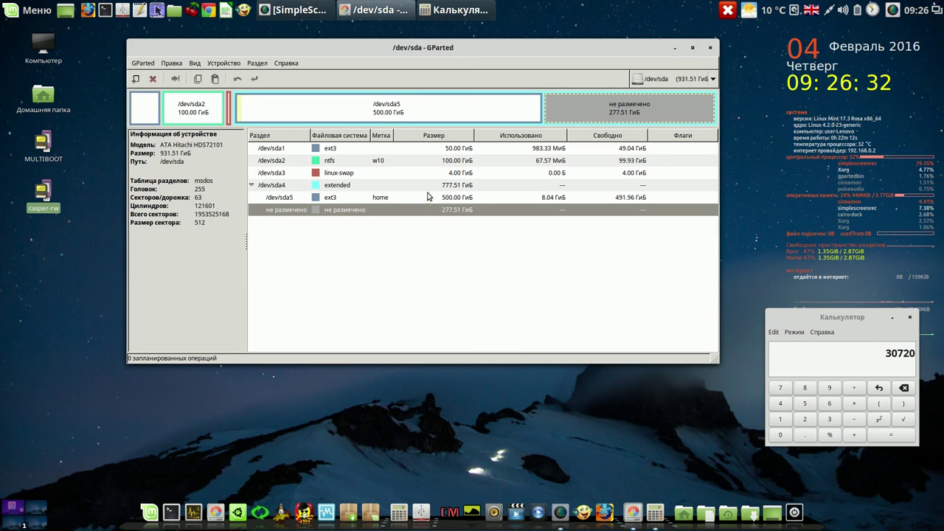
Copy the calculator's 30720 result and bring up actions for the 277.51 GiB unallocated row
{"action": "left_click", "coordinate": [426, 197]}
{"action": "left_click", "coordinate": [455, 213]}
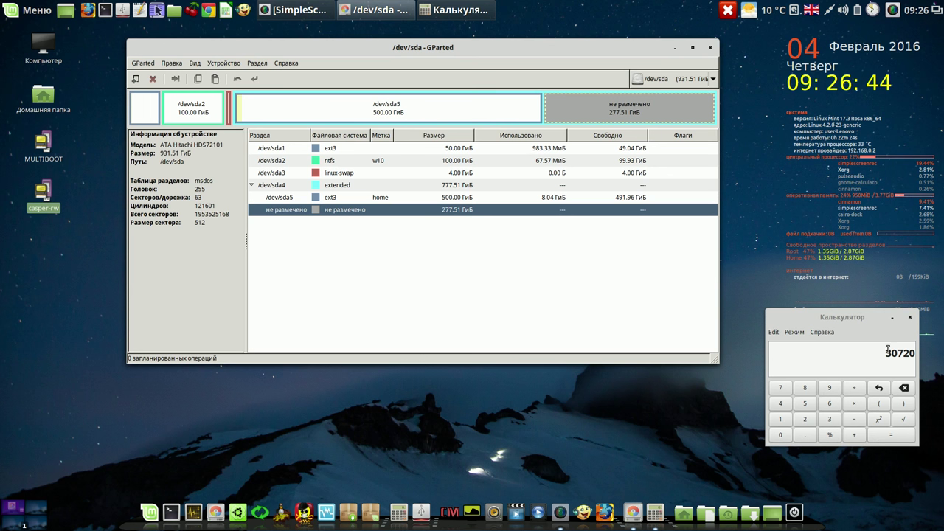
{"action": "left_click_drag", "start_coordinate": [886, 353], "coordinate": [912, 354]}
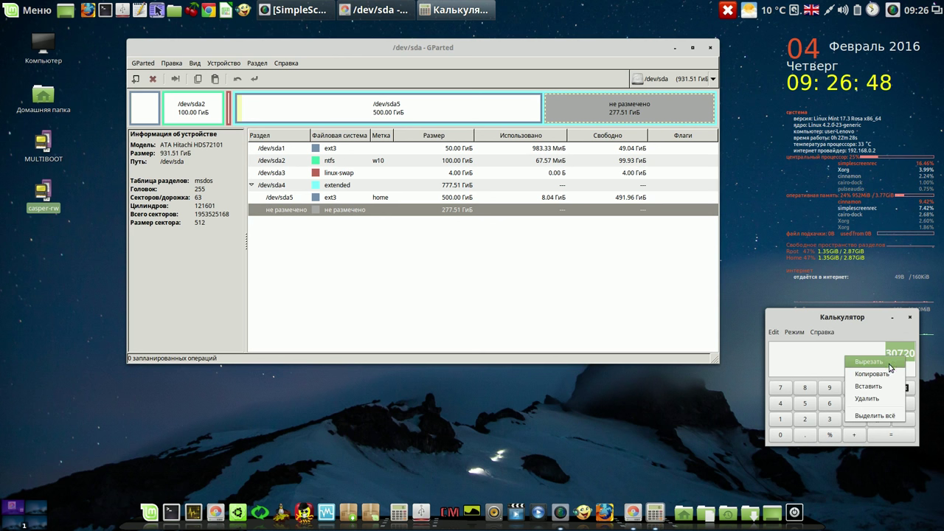
{"action": "left_click", "coordinate": [883, 374]}
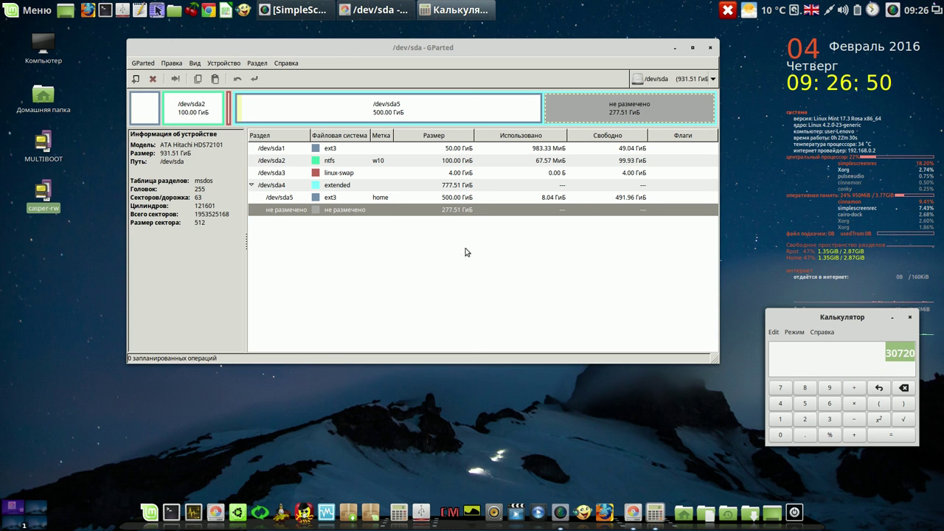
{"action": "left_click", "coordinate": [402, 211]}
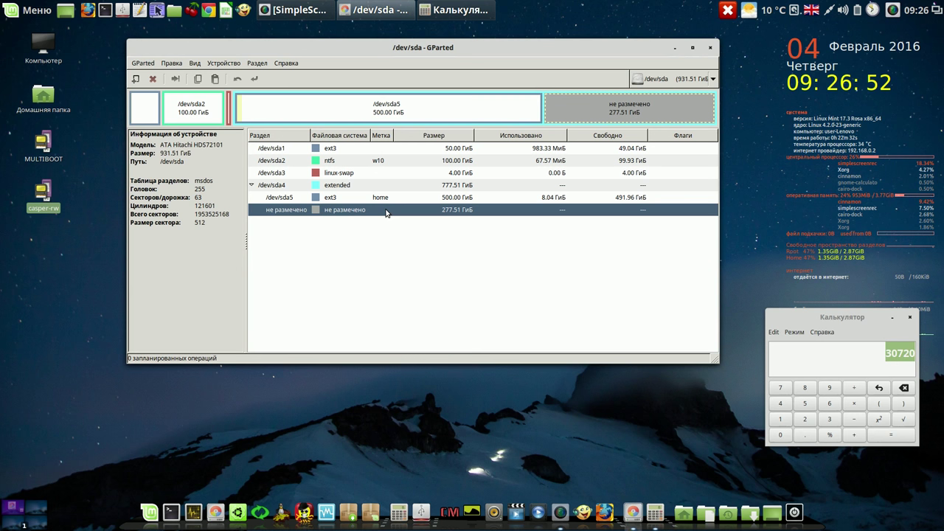
{"action": "right_click", "coordinate": [386, 212]}
Queue a new 30720 MiB ext3 partition labelled wrk1 in the remaining space
{"action": "left_click", "coordinate": [405, 215]}
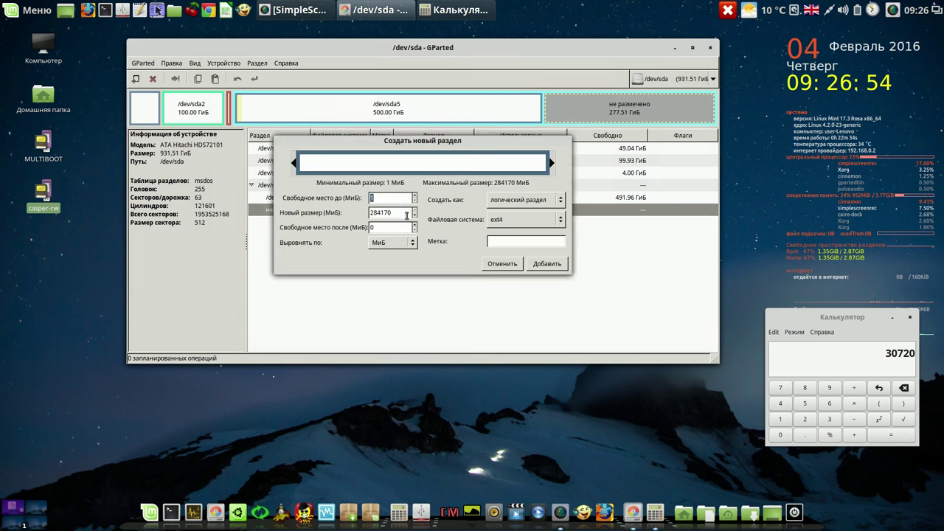
{"action": "left_click_drag", "start_coordinate": [388, 213], "coordinate": [359, 212]}
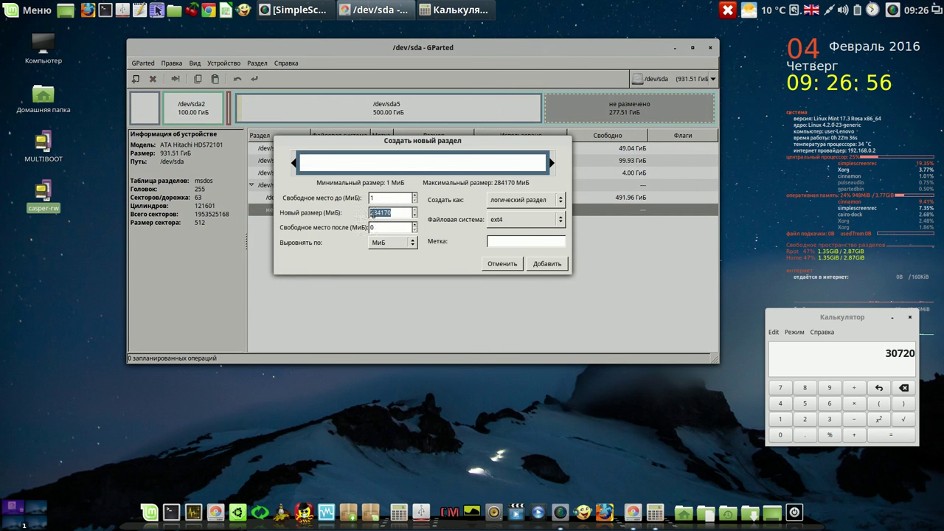
{"action": "right_click", "coordinate": [372, 212]}
{"action": "left_click", "coordinate": [383, 240]}
{"action": "left_click", "coordinate": [397, 227]}
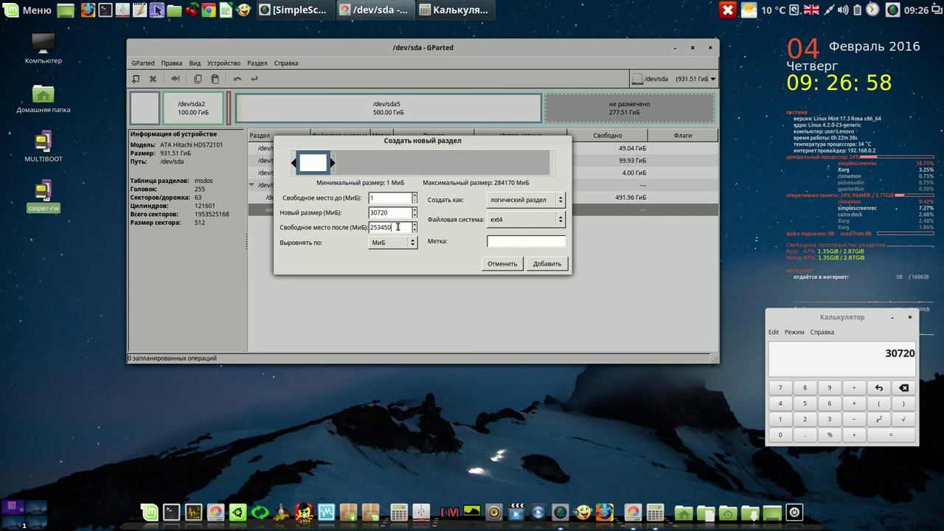
{"action": "left_click", "coordinate": [561, 219]}
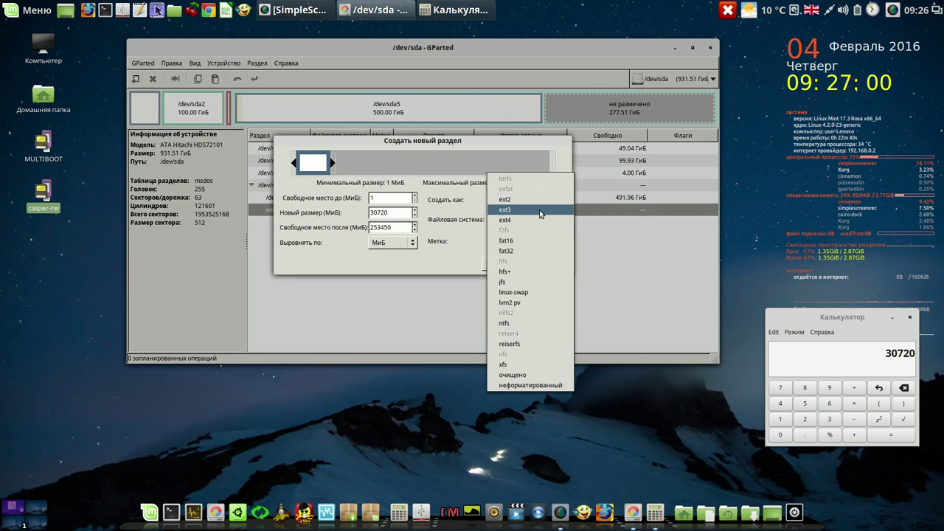
{"action": "left_click", "coordinate": [540, 214]}
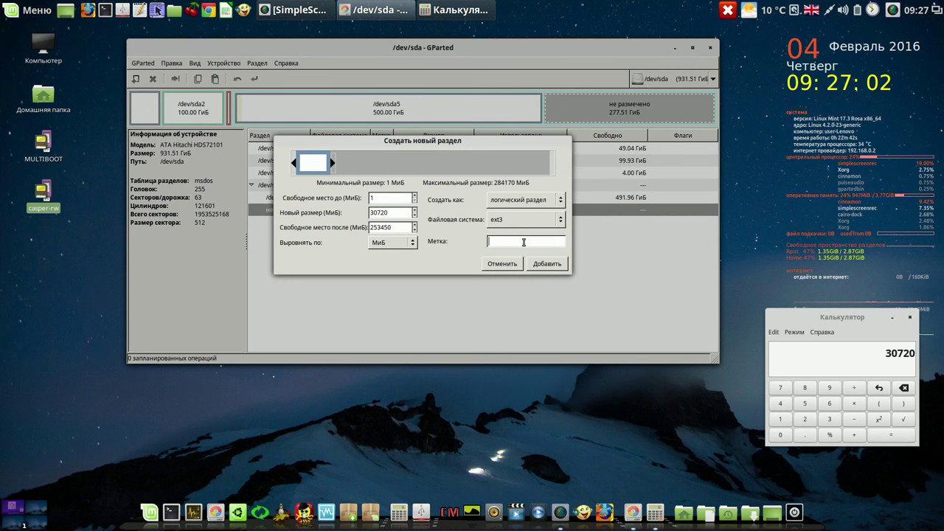
{"action": "left_click", "coordinate": [524, 242]}
{"action": "type", "text": "wrk1"}
{"action": "left_click", "coordinate": [544, 265]}
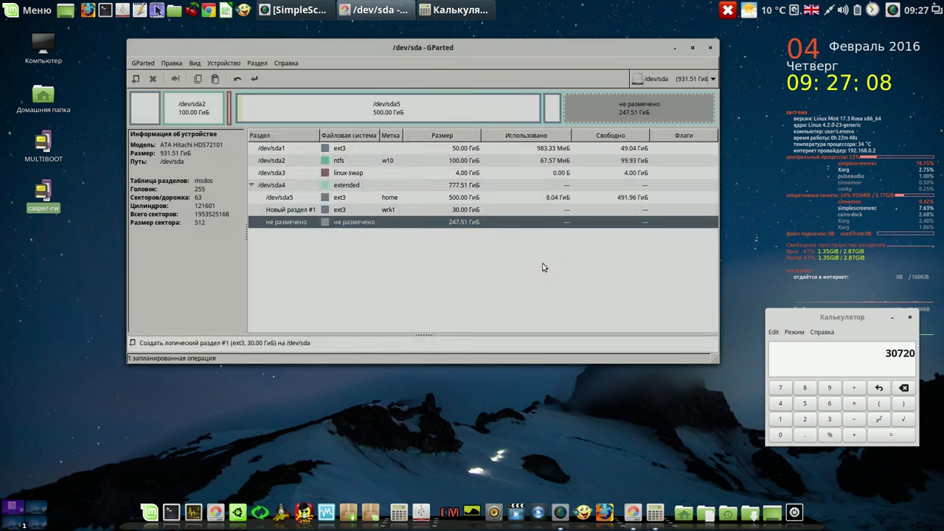
Apply the wrk1 partition to disk and close the operations summary
{"action": "left_click", "coordinate": [254, 78]}
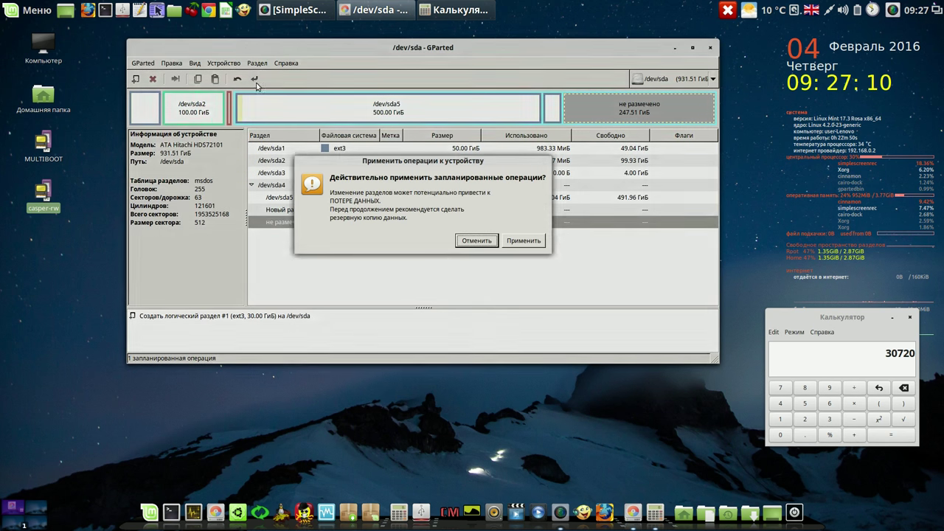
{"action": "left_click", "coordinate": [528, 242]}
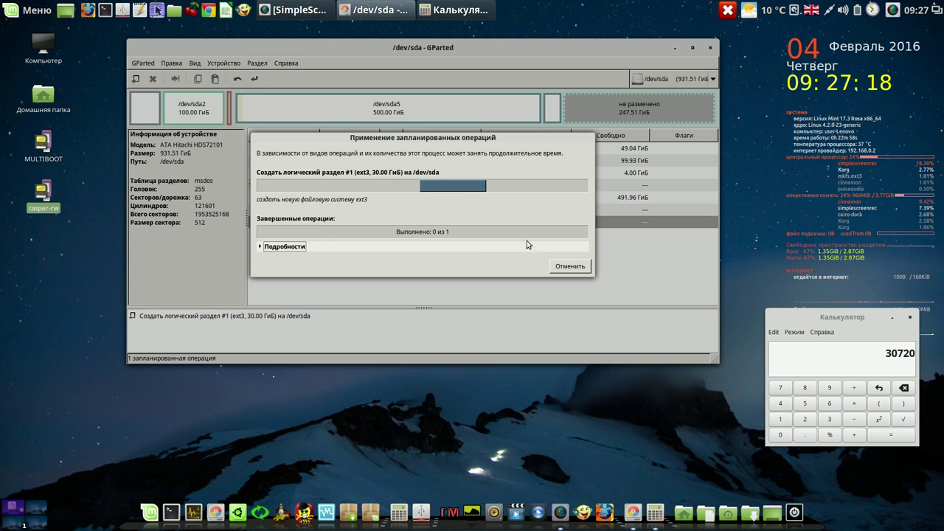
{"action": "left_click", "coordinate": [892, 10]}
{"action": "left_click", "coordinate": [875, 38]}
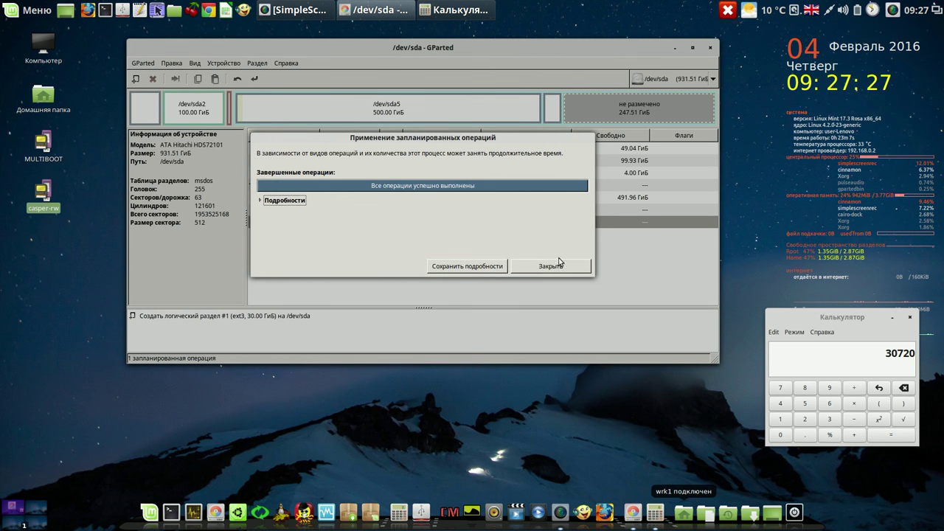
{"action": "left_click", "coordinate": [557, 208]}
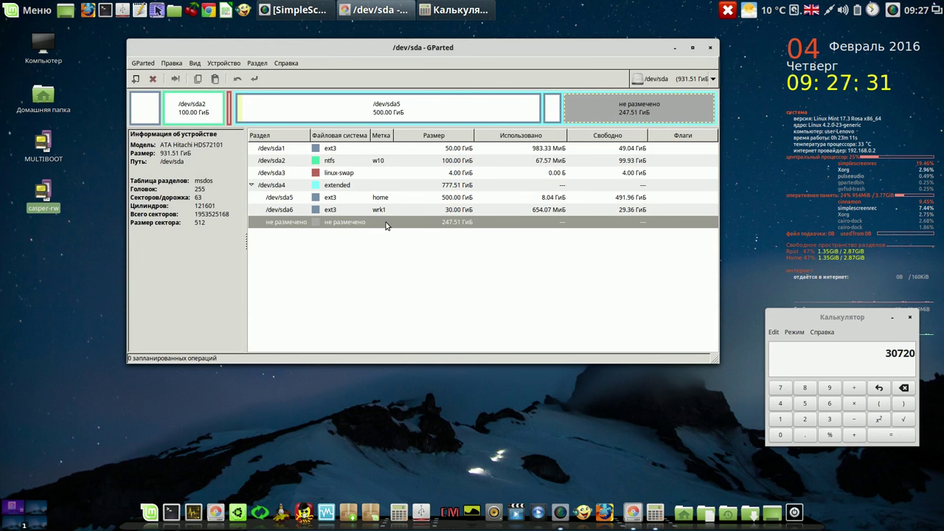
Queue another 30720 MiB ext3 partition labelled wrk2 in the unallocated space
{"action": "right_click", "coordinate": [385, 225]}
{"action": "left_click", "coordinate": [408, 230]}
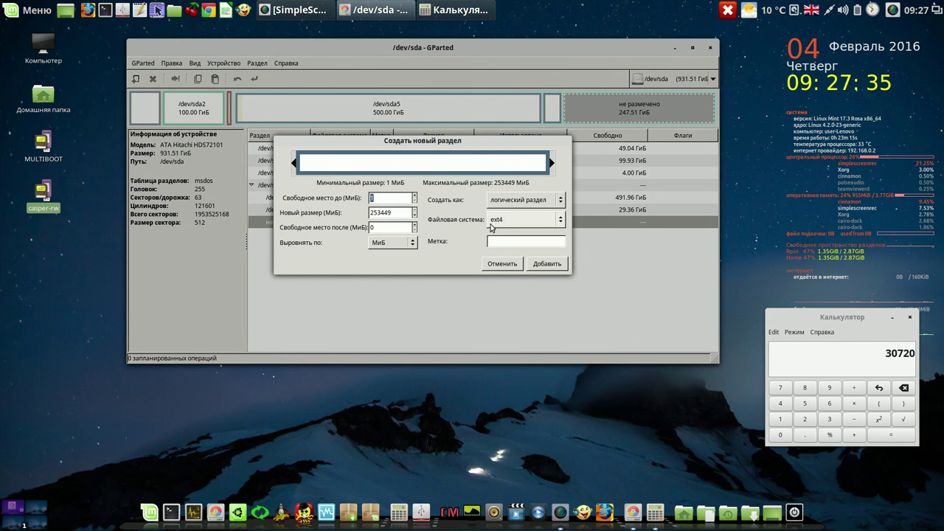
{"action": "left_click_drag", "start_coordinate": [405, 212], "coordinate": [372, 213]}
{"action": "right_click", "coordinate": [372, 212]}
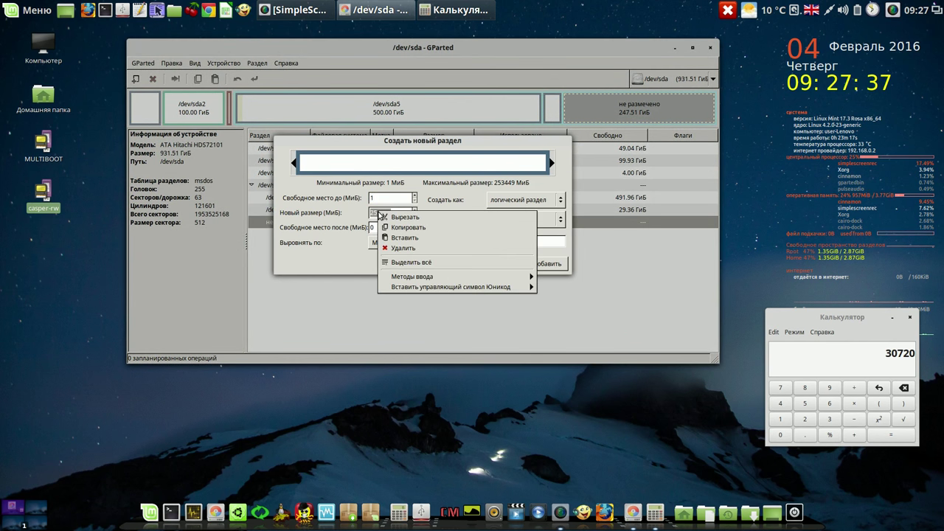
{"action": "left_click", "coordinate": [400, 241]}
{"action": "left_click", "coordinate": [399, 228]}
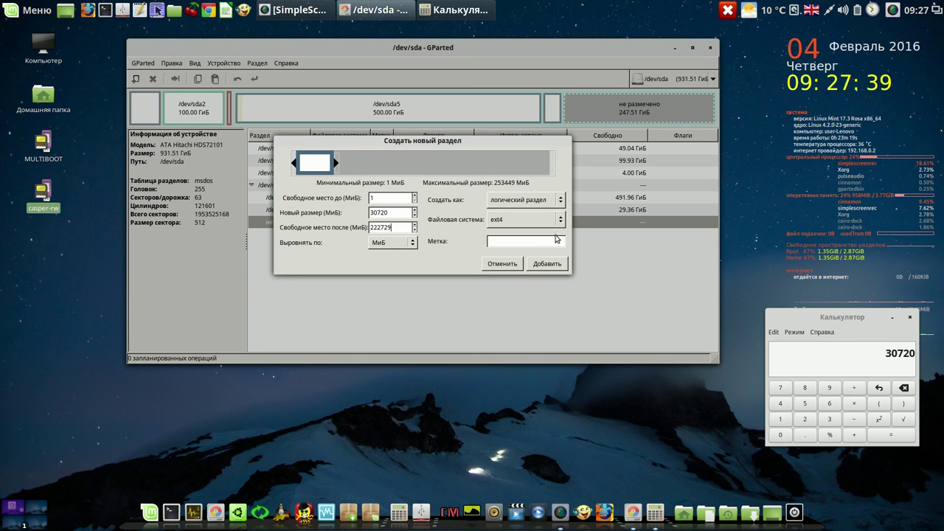
{"action": "left_click", "coordinate": [557, 220]}
{"action": "left_click", "coordinate": [547, 210]}
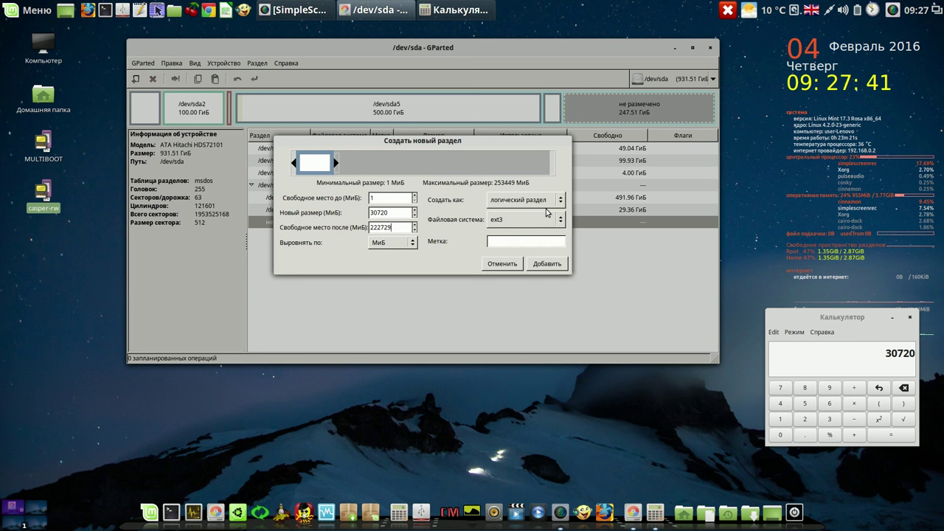
{"action": "left_click", "coordinate": [520, 242]}
{"action": "type", "text": "k2"}
{"action": "left_click", "coordinate": [547, 264]}
Apply the wrk2 partition to disk and close the operations summary
{"action": "left_click", "coordinate": [254, 78]}
{"action": "left_click", "coordinate": [534, 245]}
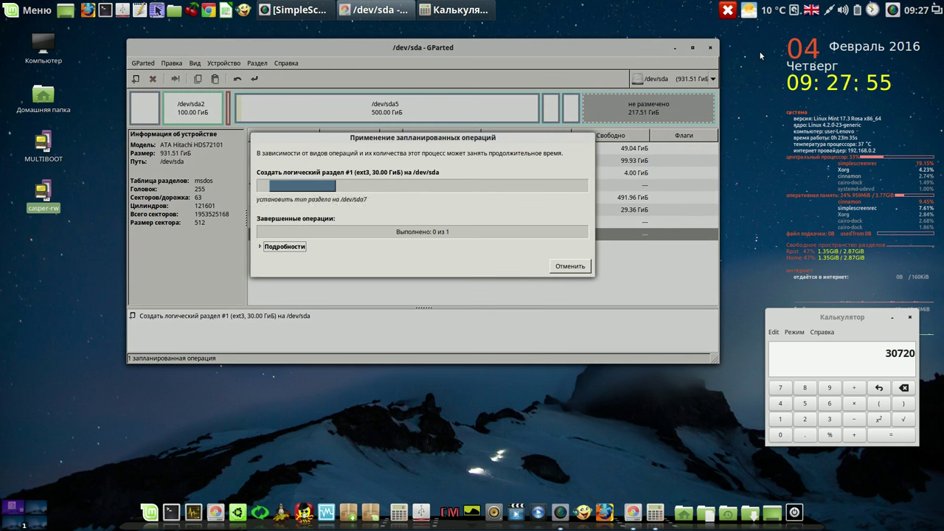
{"action": "left_click", "coordinate": [893, 10]}
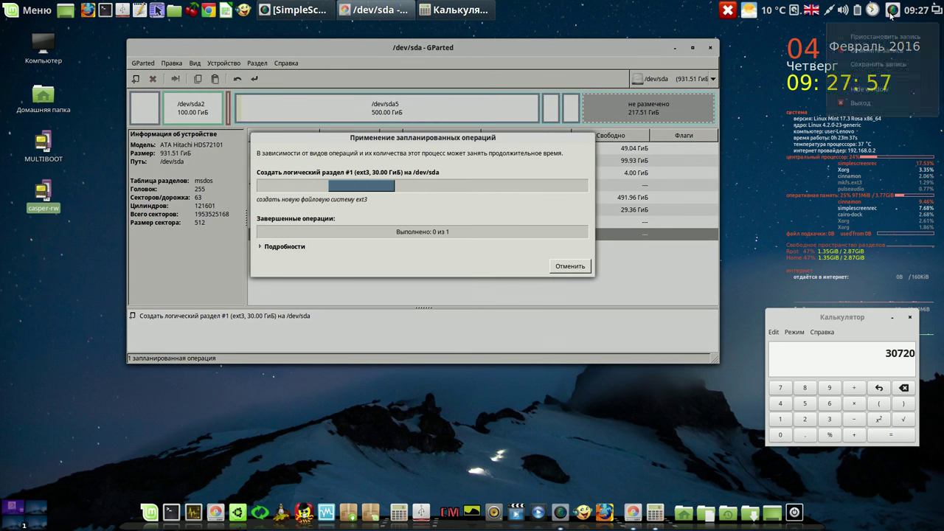
{"action": "left_click", "coordinate": [884, 37]}
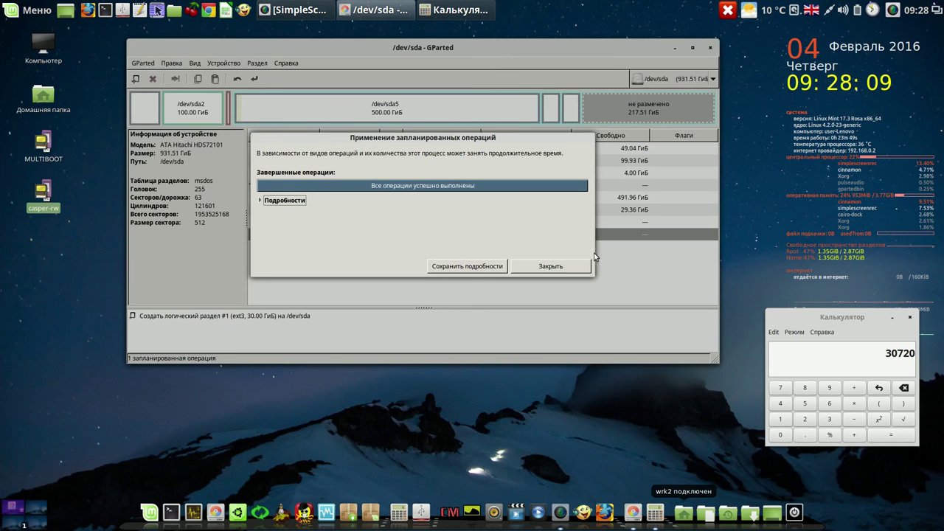
{"action": "left_click", "coordinate": [563, 266]}
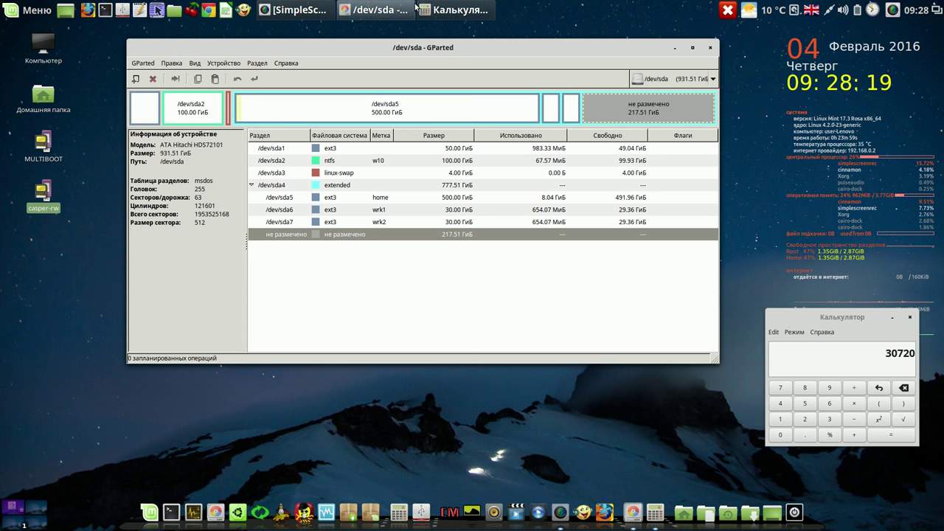
{"action": "left_click", "coordinate": [893, 10]}
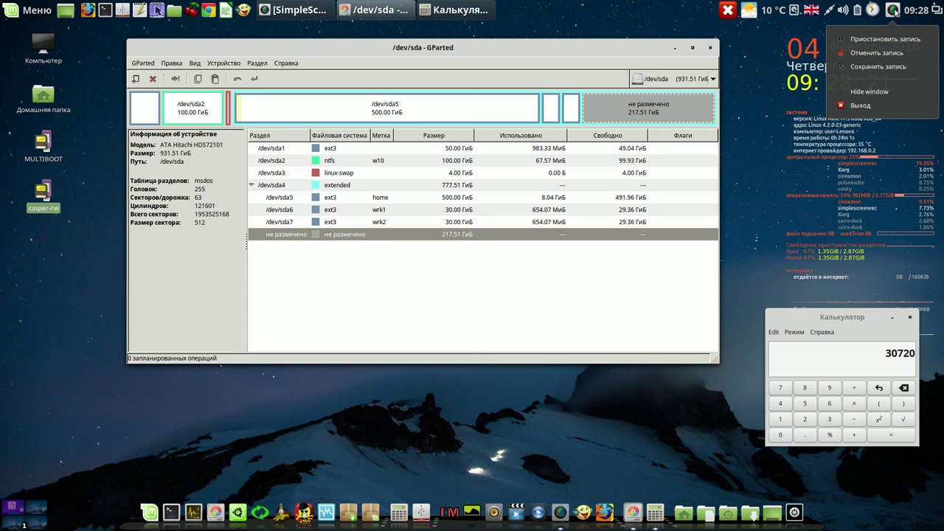
{"action": "left_click", "coordinate": [588, 53]}
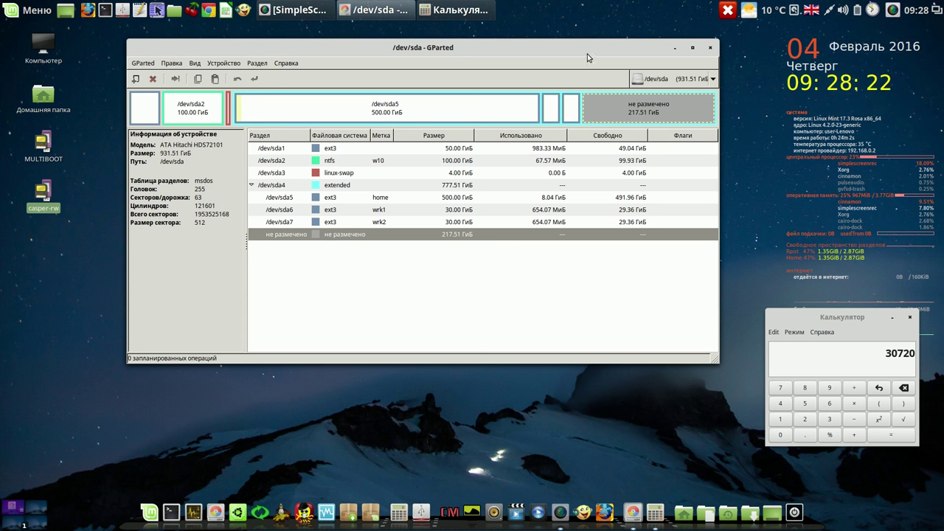
{"action": "right_click", "coordinate": [455, 238]}
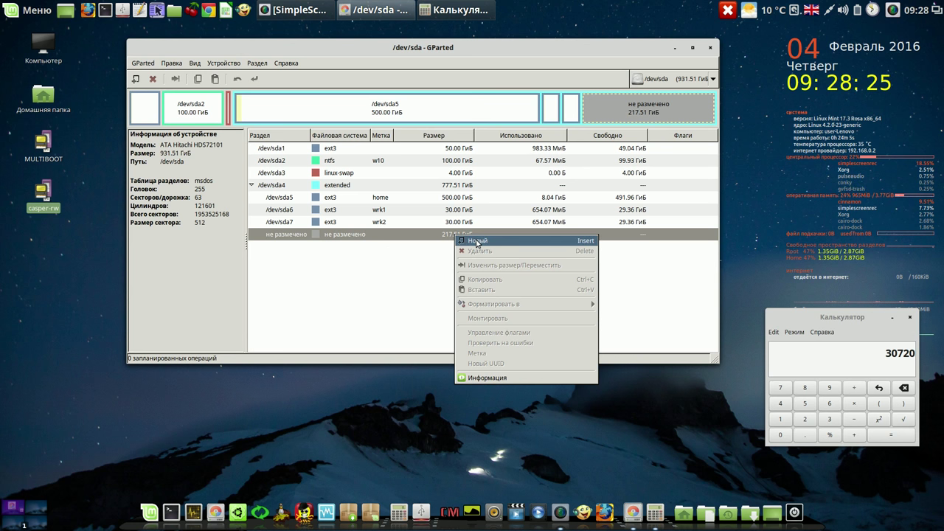
{"action": "left_click", "coordinate": [477, 243]}
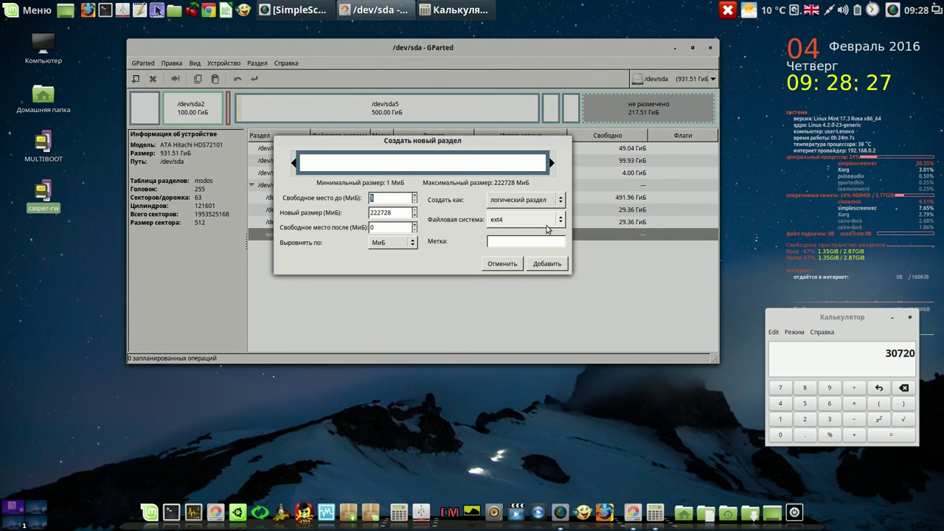
{"action": "left_click", "coordinate": [559, 223]}
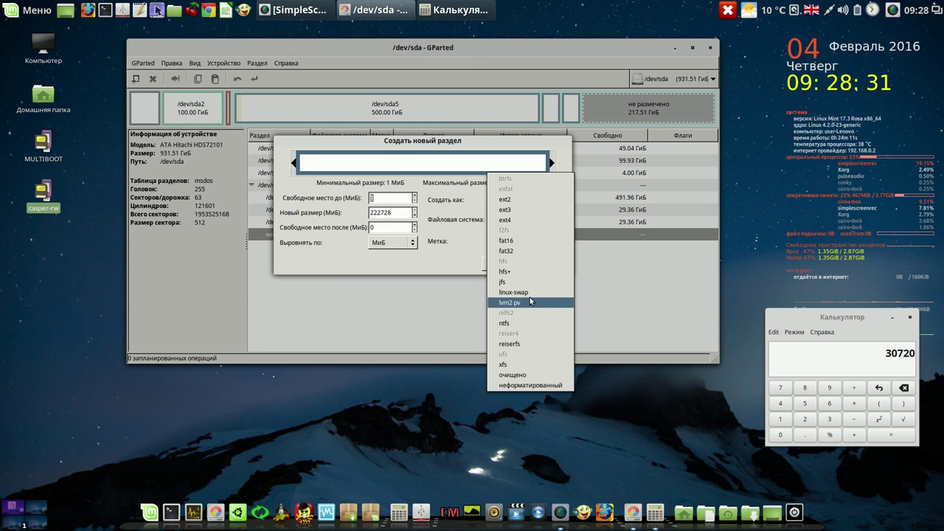
{"action": "left_click", "coordinate": [516, 322]}
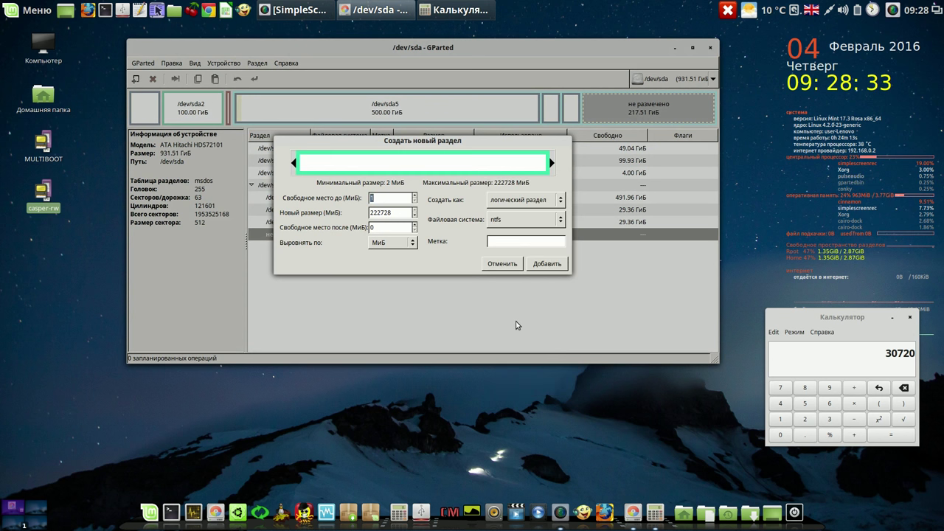
{"action": "left_click", "coordinate": [521, 241]}
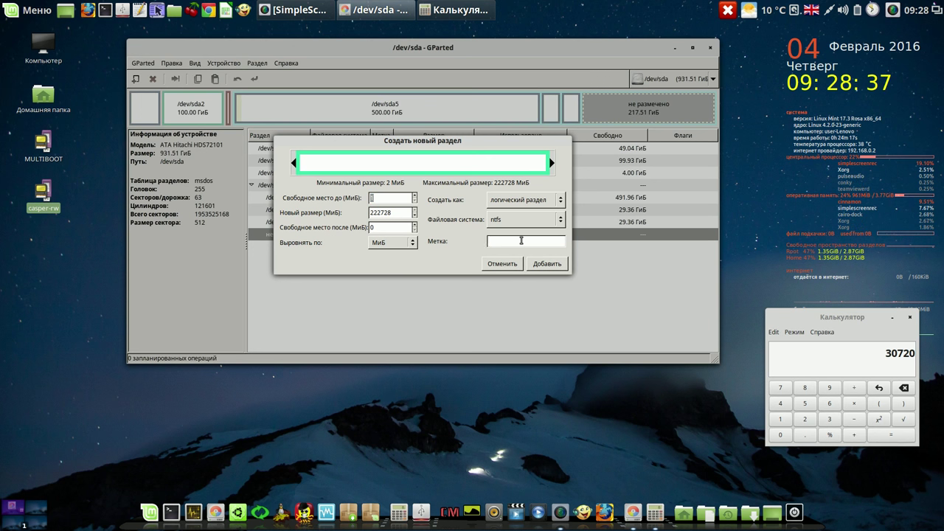
{"action": "type", "text": "win"}
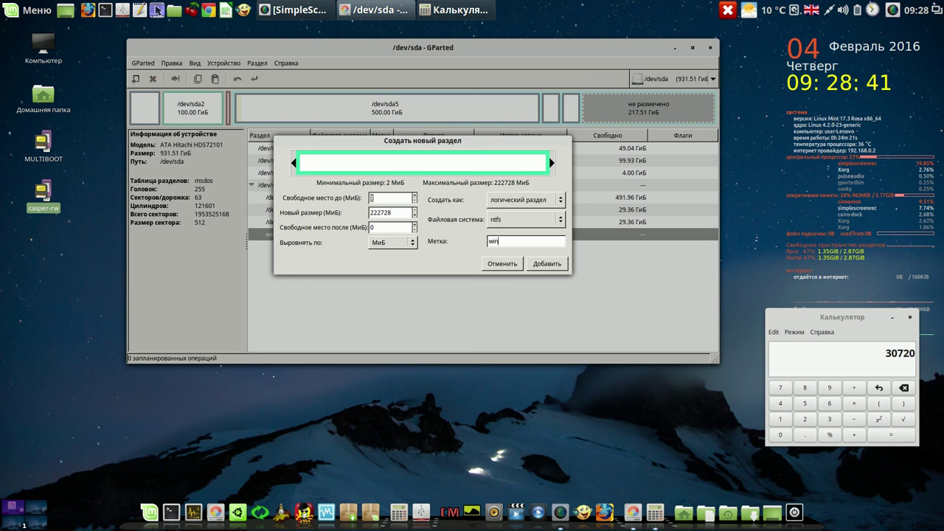
{"action": "type", "text": "-data"}
{"action": "left_click", "coordinate": [554, 269]}
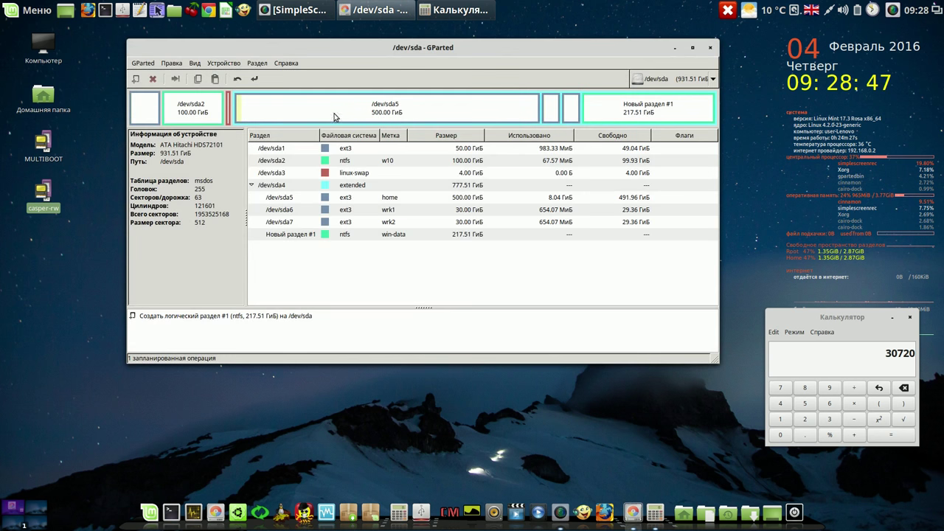
{"action": "left_click", "coordinate": [254, 79]}
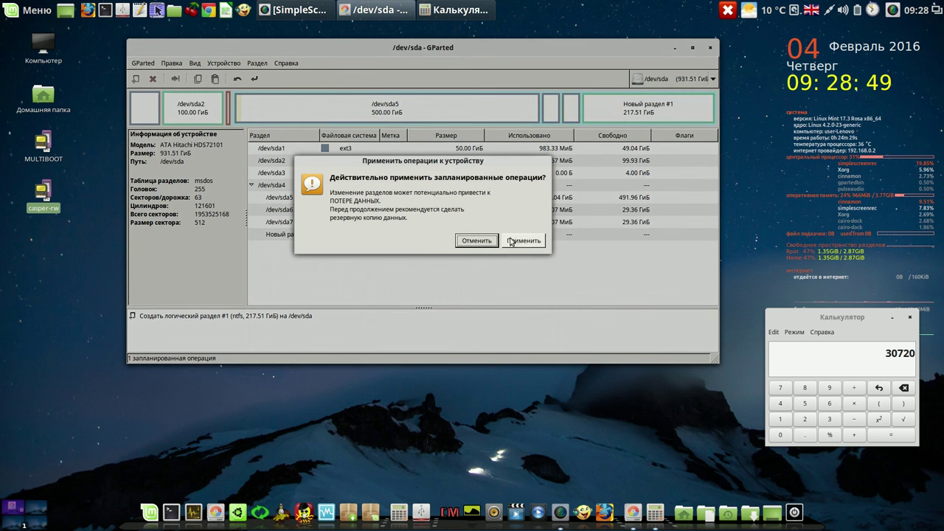
{"action": "left_click", "coordinate": [520, 241]}
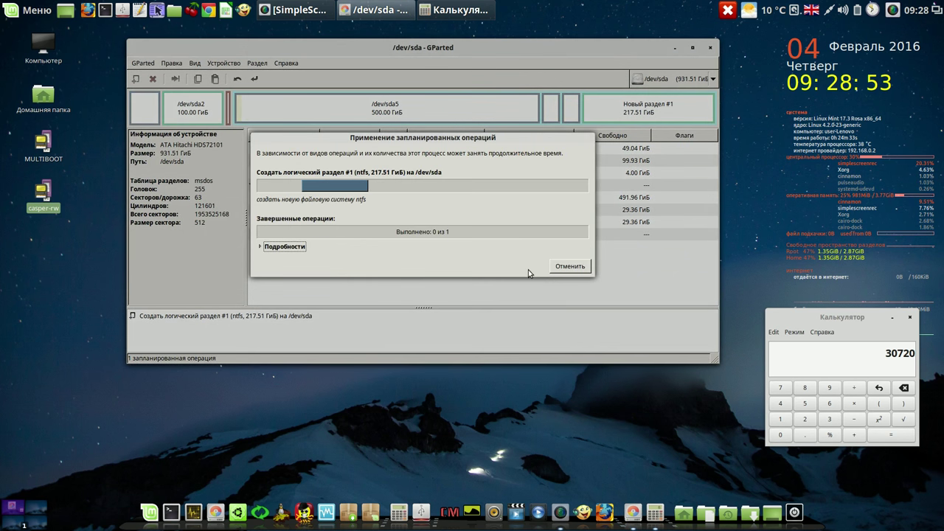
{"action": "left_click", "coordinate": [548, 267]}
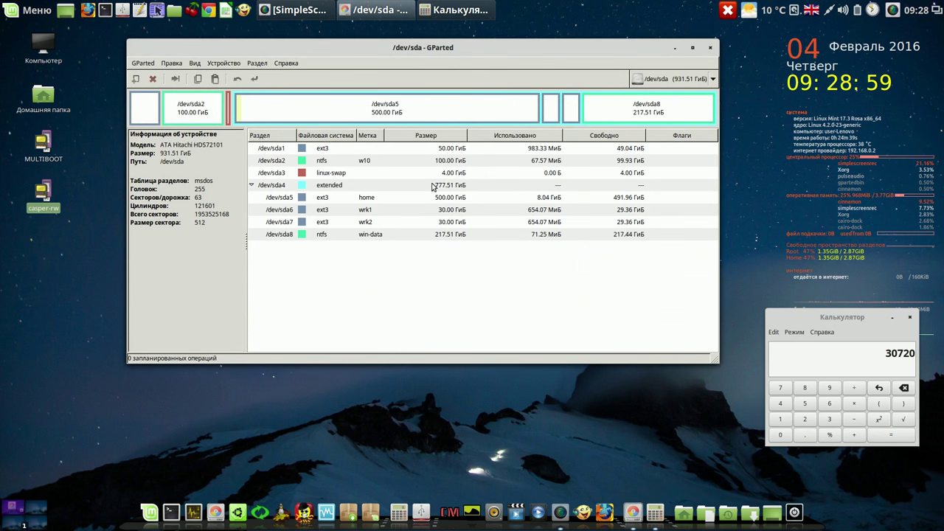
{"action": "left_click", "coordinate": [453, 162]}
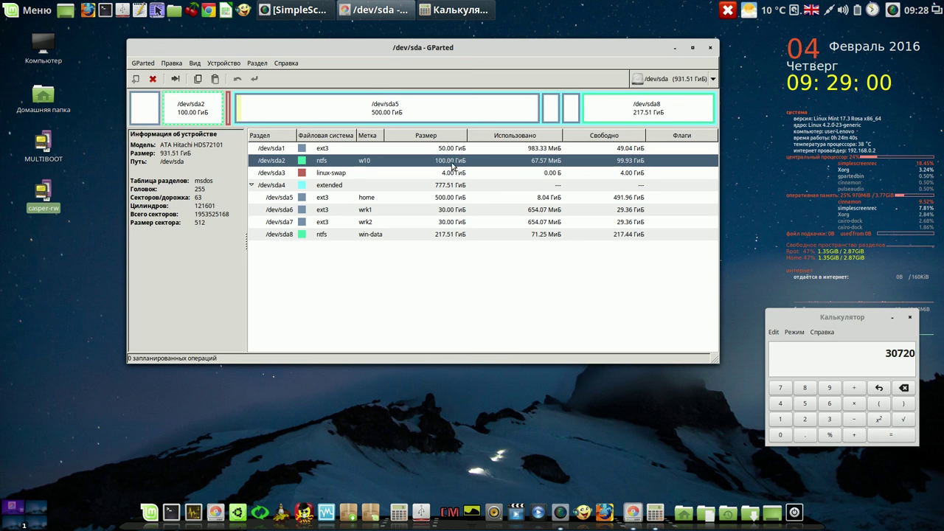
{"action": "left_click", "coordinate": [464, 236]}
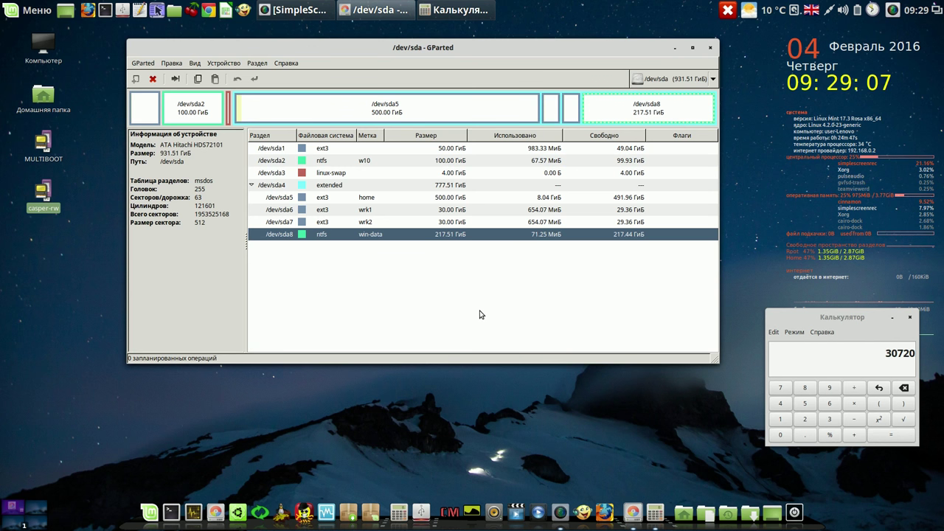
Close the calculator and GParted windows and launch Systemback from the dock
{"action": "left_click", "coordinate": [912, 319]}
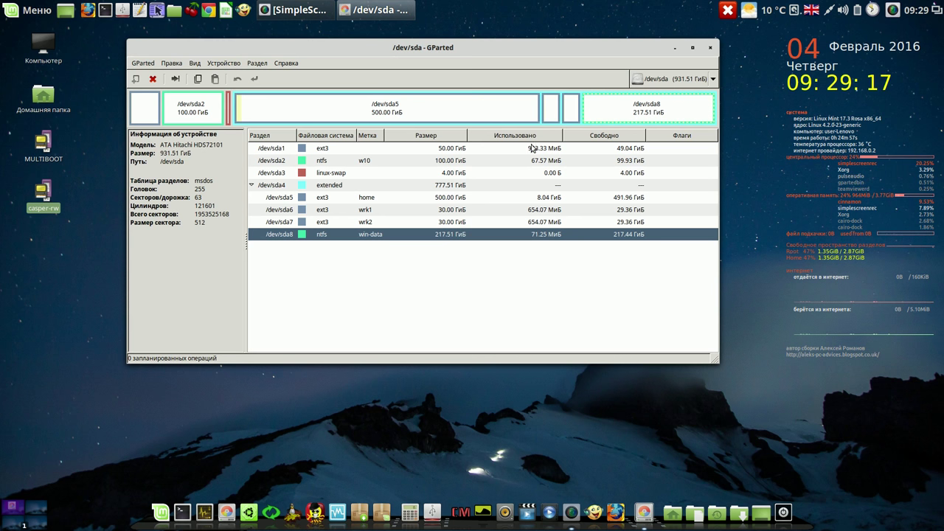
{"action": "left_click", "coordinate": [710, 49]}
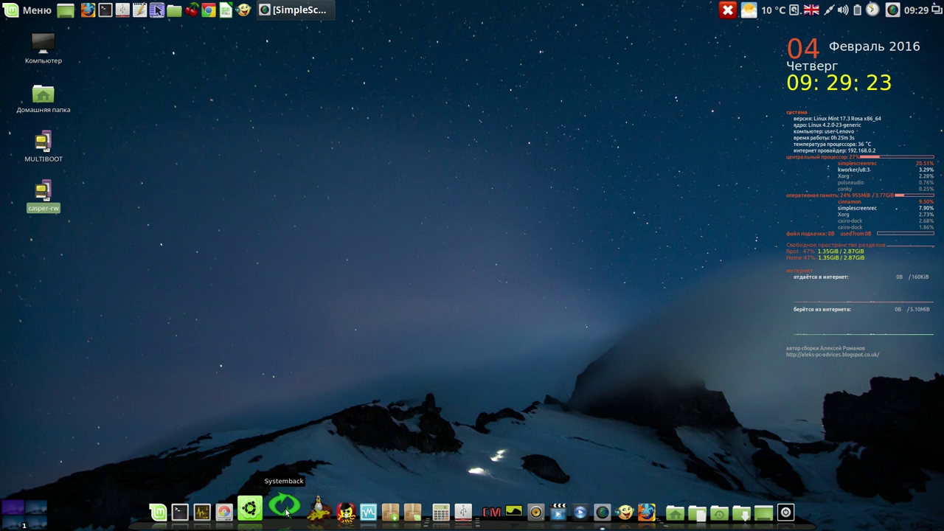
{"action": "left_click", "coordinate": [285, 507]}
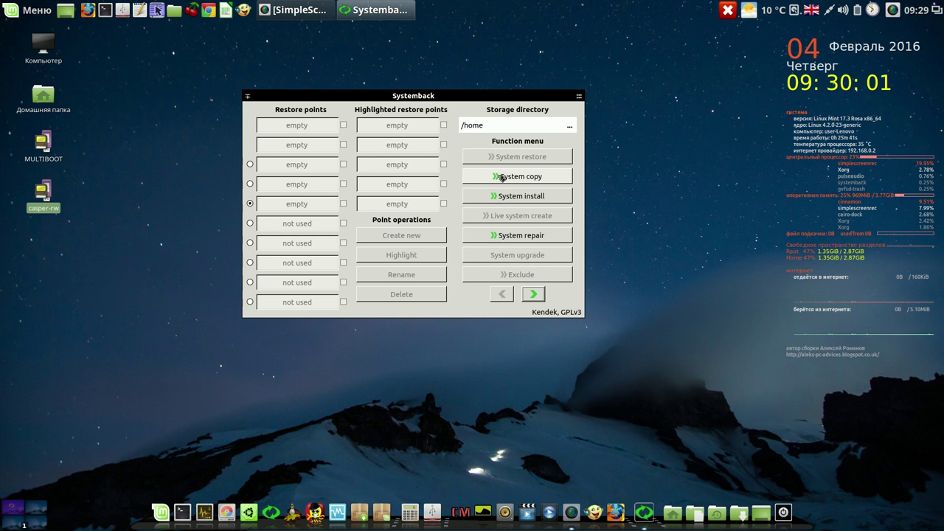
{"action": "left_click", "coordinate": [534, 196]}
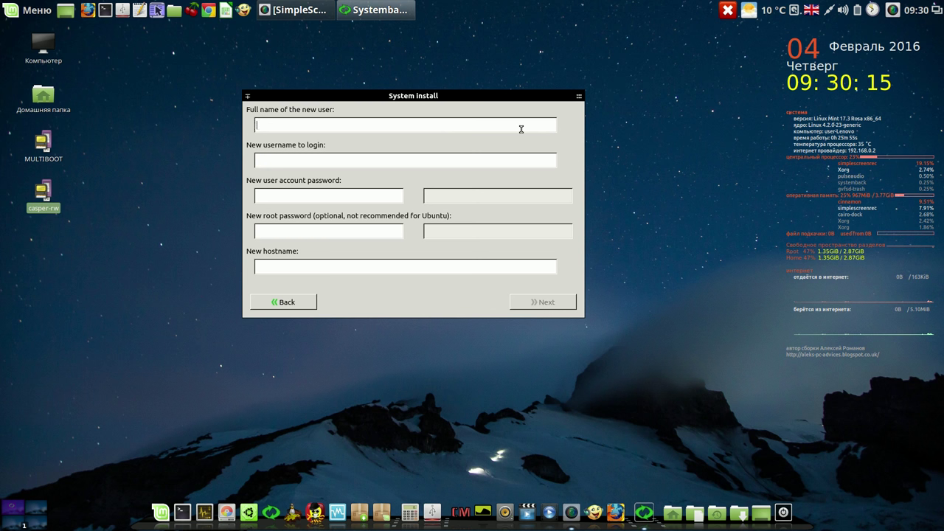
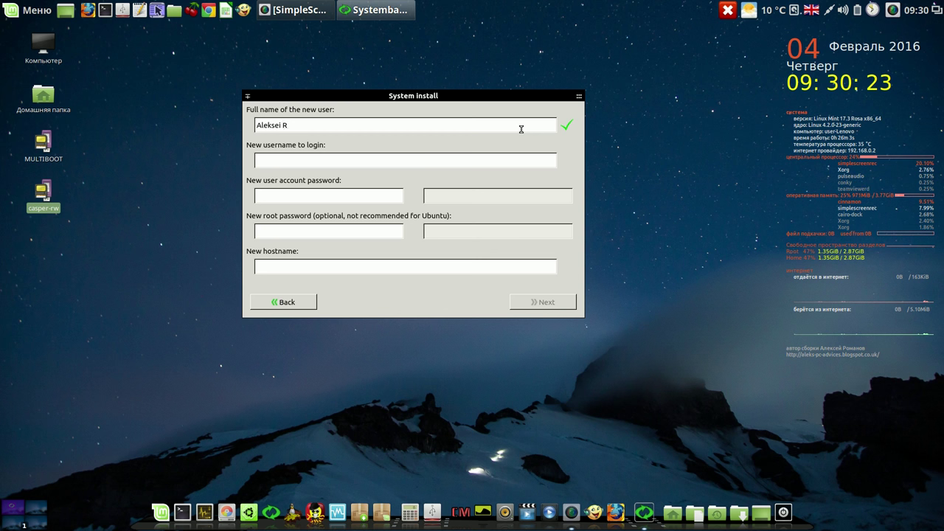
Enter the new user's full name and login username
{"action": "key", "text": "Tab"}
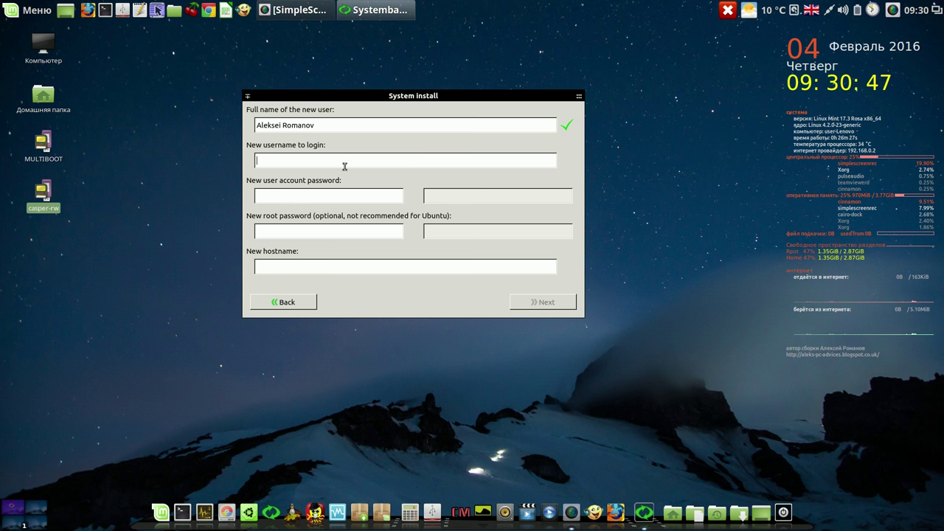
{"action": "type", "text": "alex"}
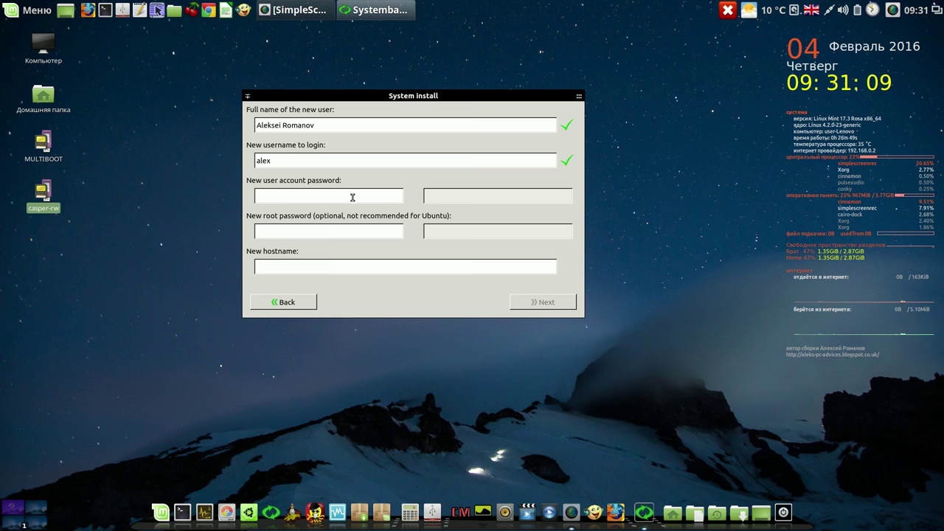
Set the user and root passwords and hostname lenovo-desktop, then continue to partitions
{"action": "type", "text": "1"}
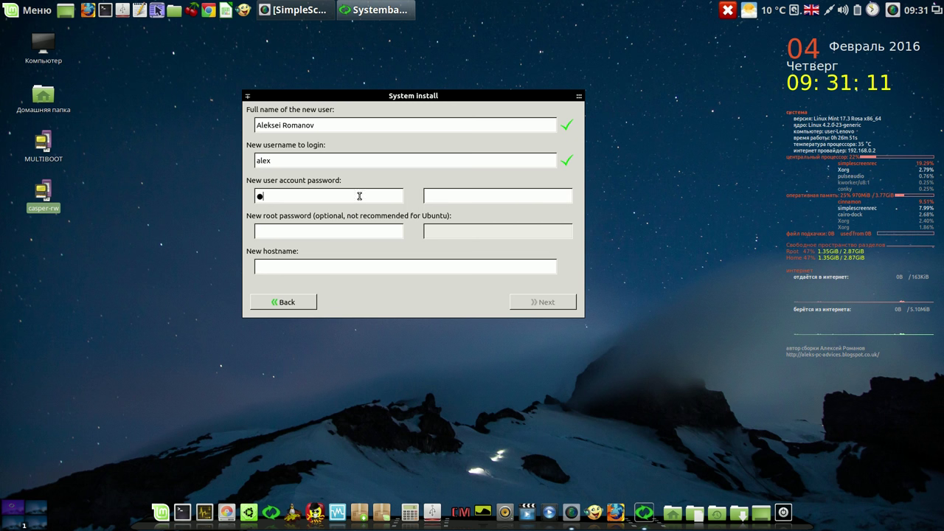
{"action": "left_click", "coordinate": [436, 195]}
{"action": "type", "text": "1"}
{"action": "left_click", "coordinate": [326, 230]}
{"action": "type", "text": "11"}
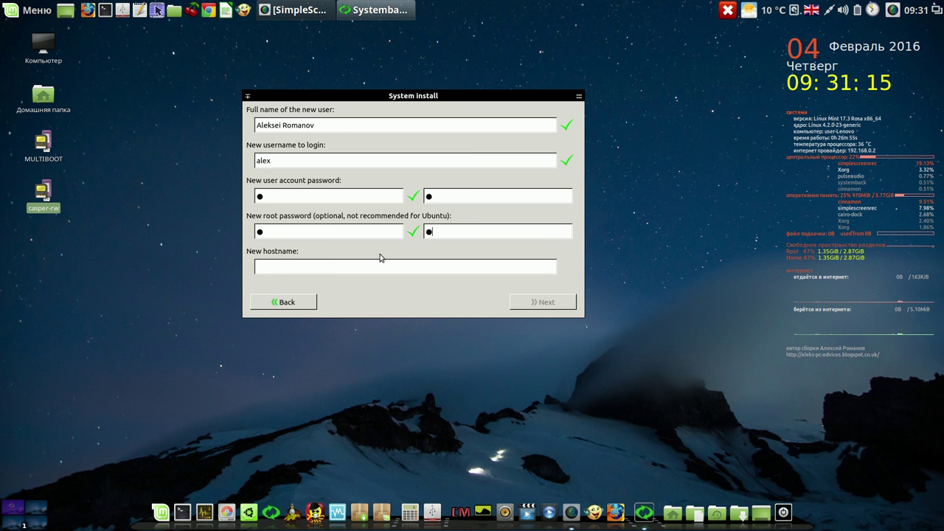
{"action": "left_click", "coordinate": [360, 267]}
{"action": "type", "text": "lenovo"}
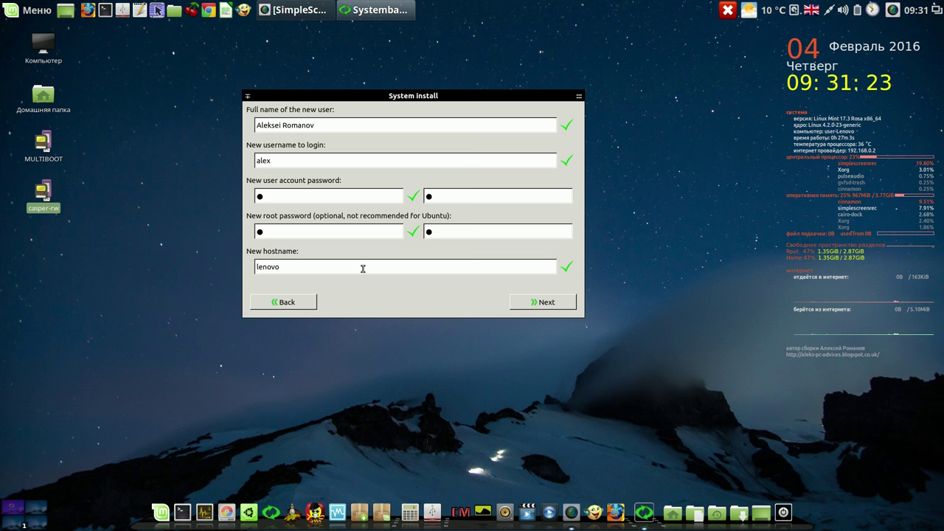
{"action": "type", "text": "-desktop"}
{"action": "left_click", "coordinate": [533, 304]}
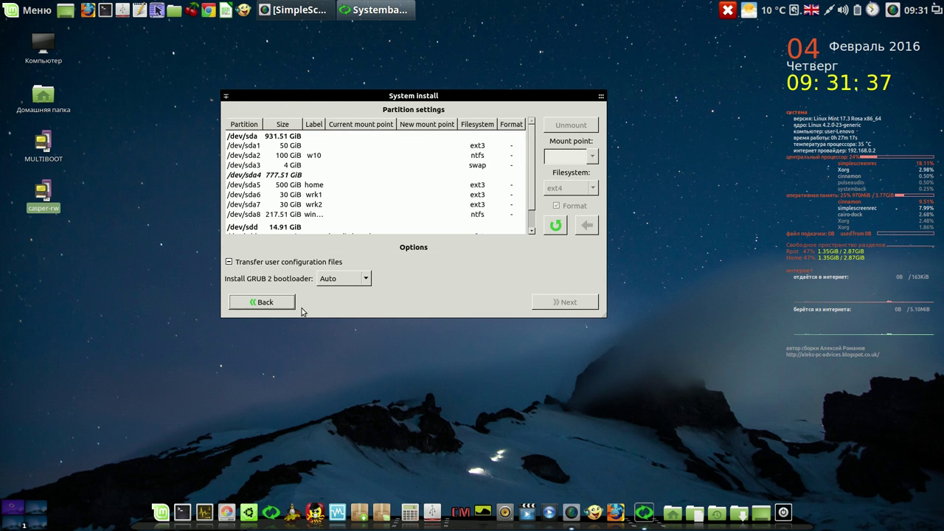
Assign /dev/sda1 the / mount point
{"action": "left_click", "coordinate": [302, 149]}
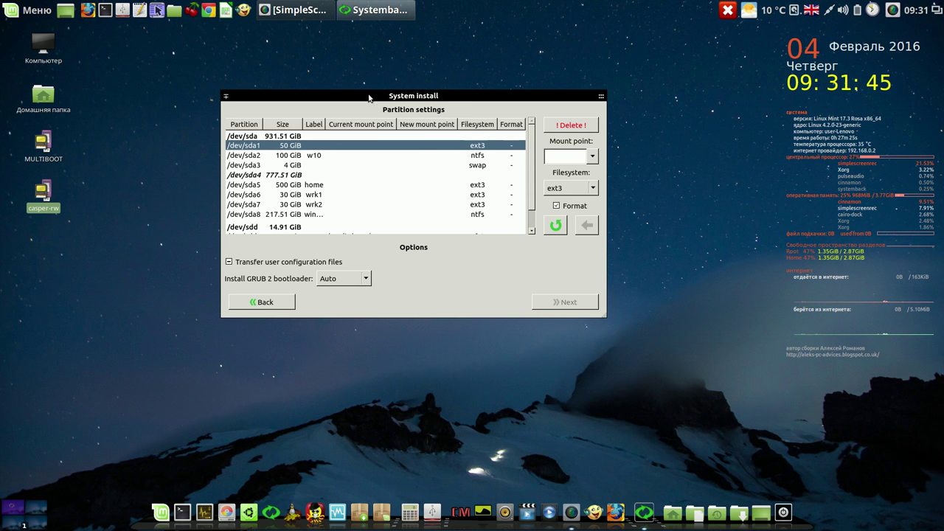
{"action": "left_click", "coordinate": [592, 157]}
{"action": "left_click", "coordinate": [588, 166]}
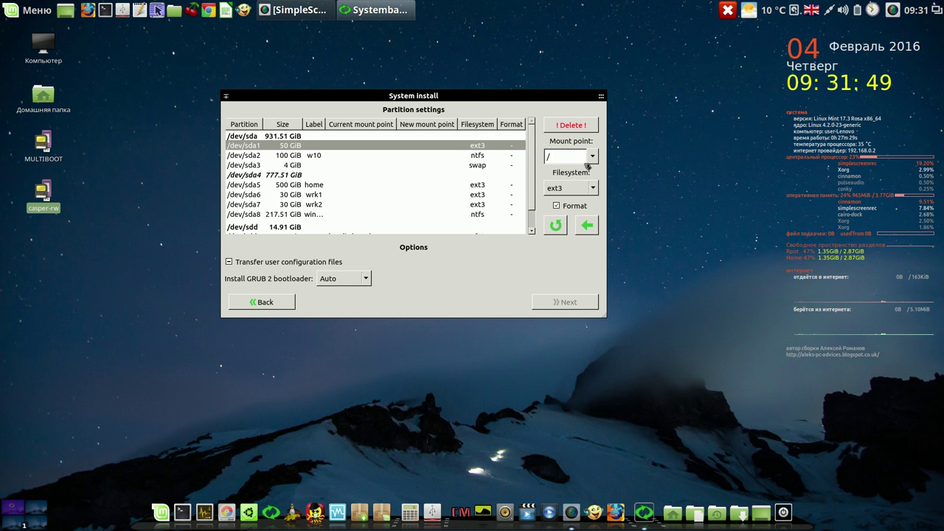
{"action": "left_click", "coordinate": [588, 226]}
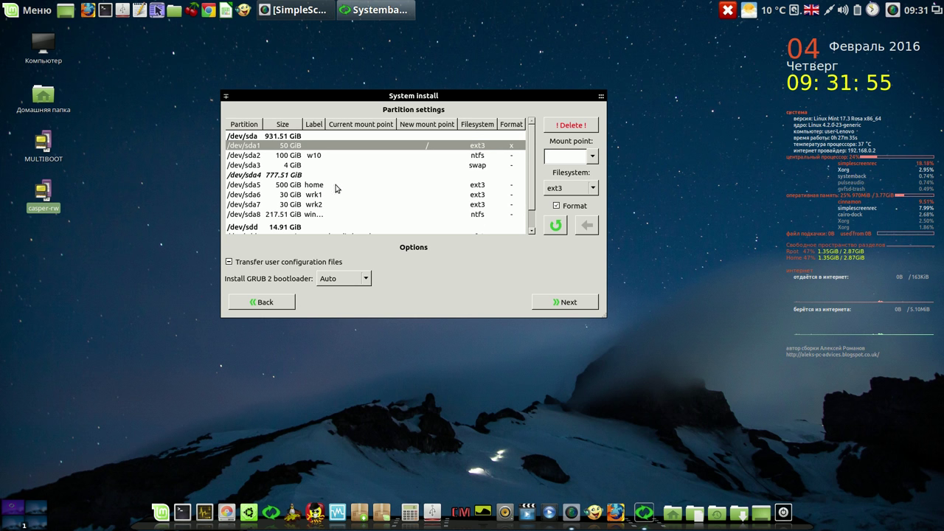
Assign /dev/sda5 the /home mount point
{"action": "left_click", "coordinate": [317, 189]}
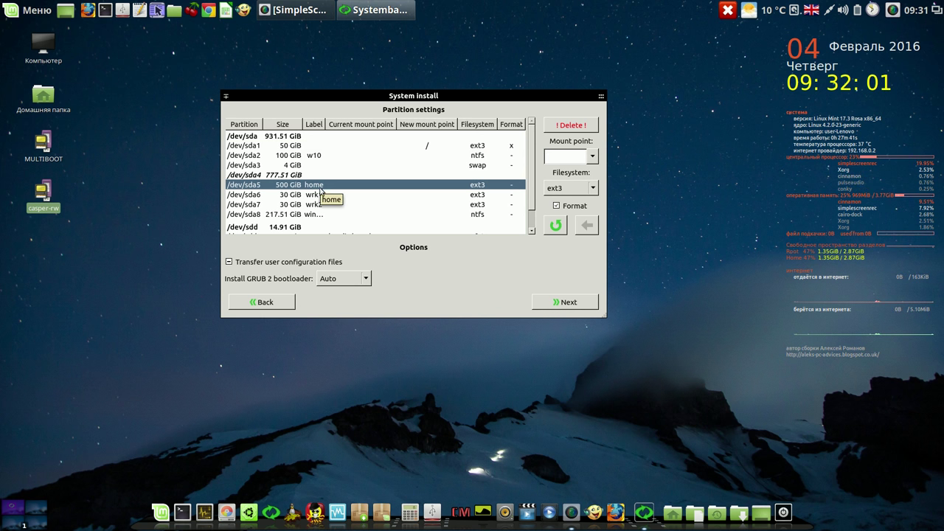
{"action": "left_click", "coordinate": [593, 156]}
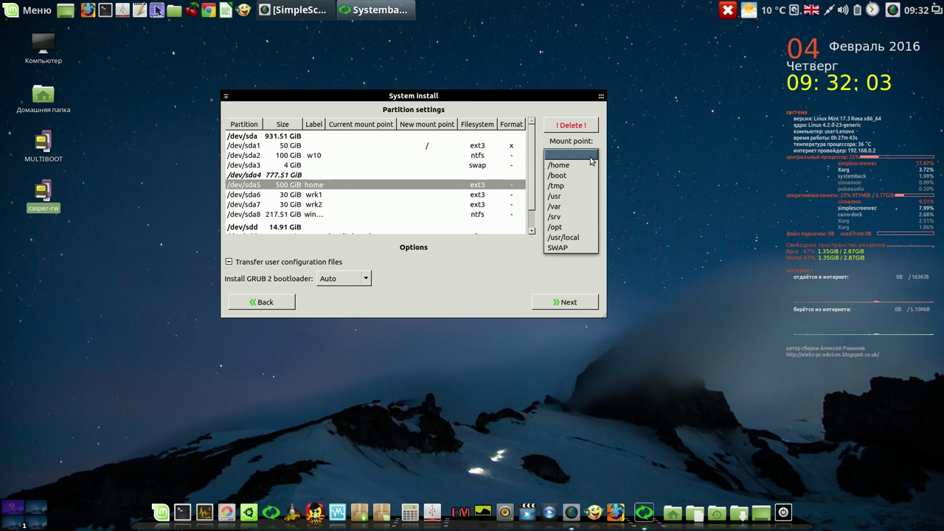
{"action": "left_click", "coordinate": [583, 166]}
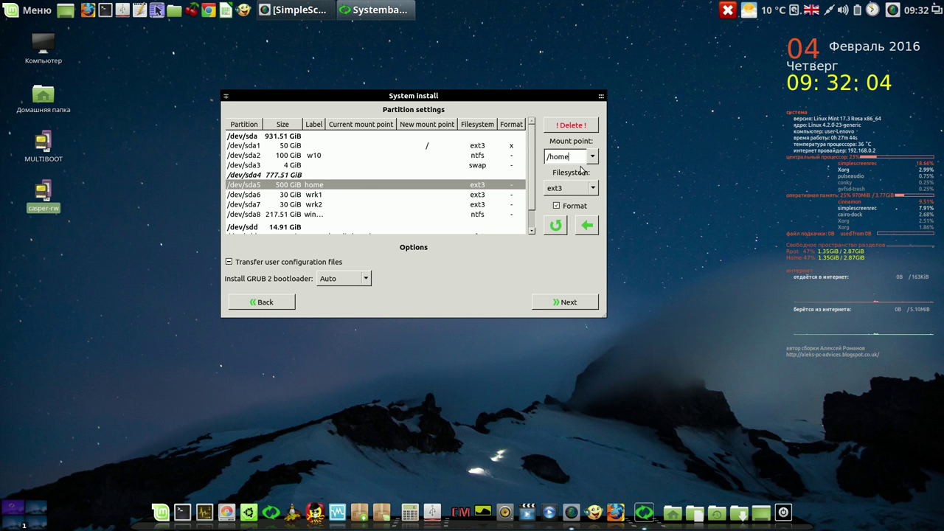
{"action": "left_click", "coordinate": [588, 226]}
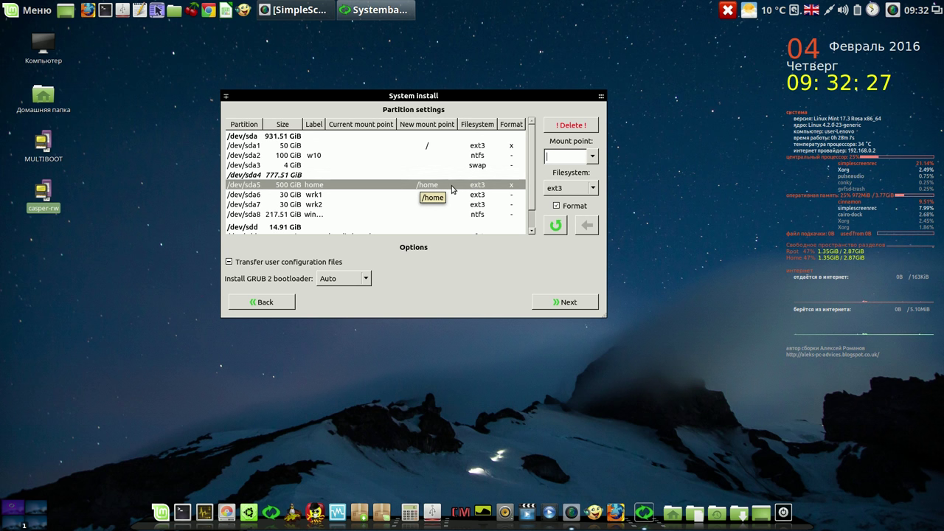
Confirm and start the Systemback installation, moving the progress window to the upper right
{"action": "left_click", "coordinate": [565, 302]}
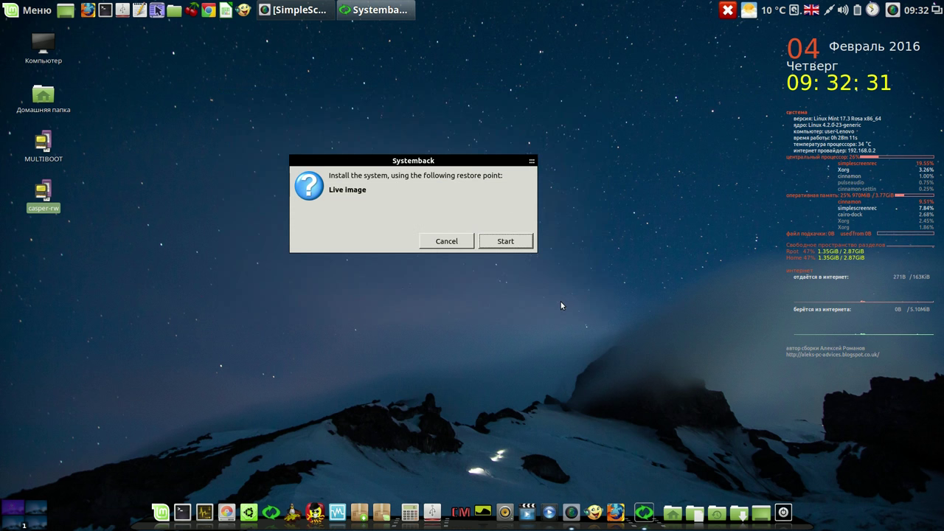
{"action": "left_click", "coordinate": [522, 241]}
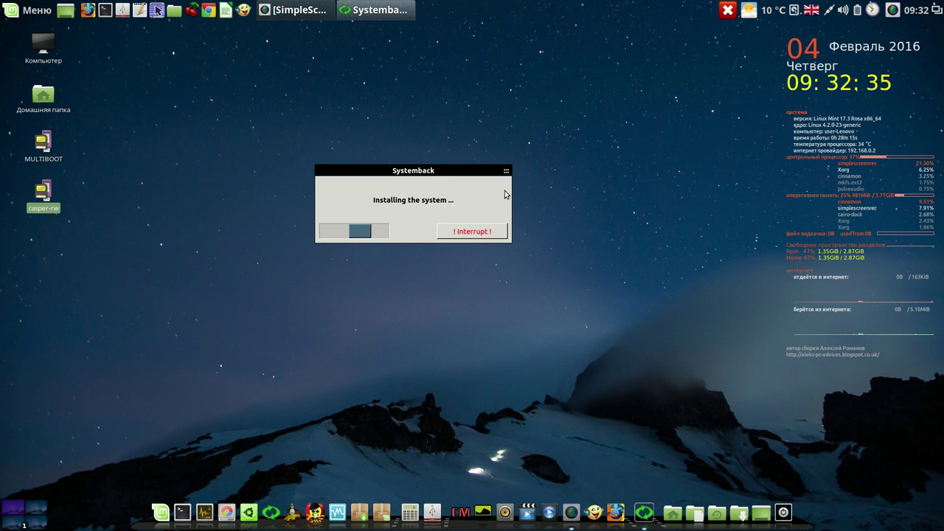
{"action": "left_click_drag", "start_coordinate": [466, 170], "coordinate": [709, 86]}
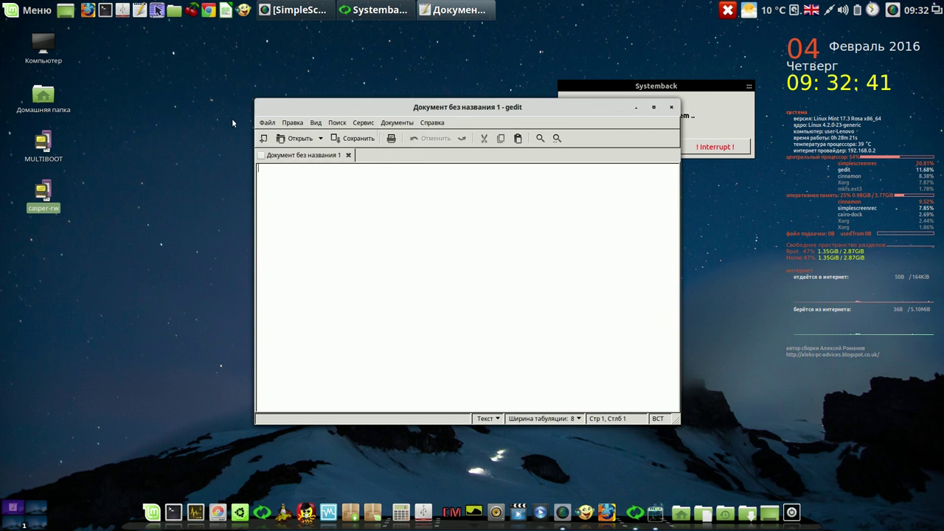
Note the start time 9-32-30 in a smaller gedit window, then pause the screen recording
{"action": "left_click_drag", "start_coordinate": [675, 420], "coordinate": [479, 278]}
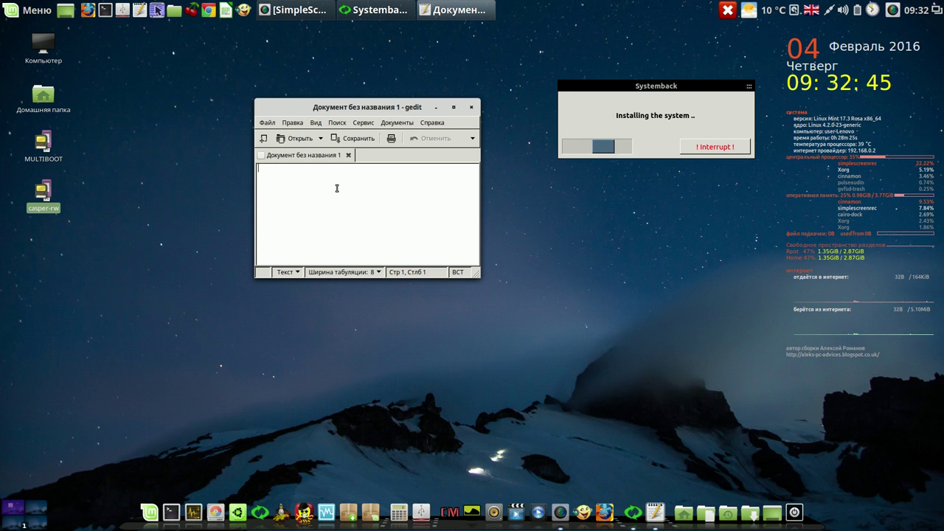
{"action": "type", "text": "9-32-"}
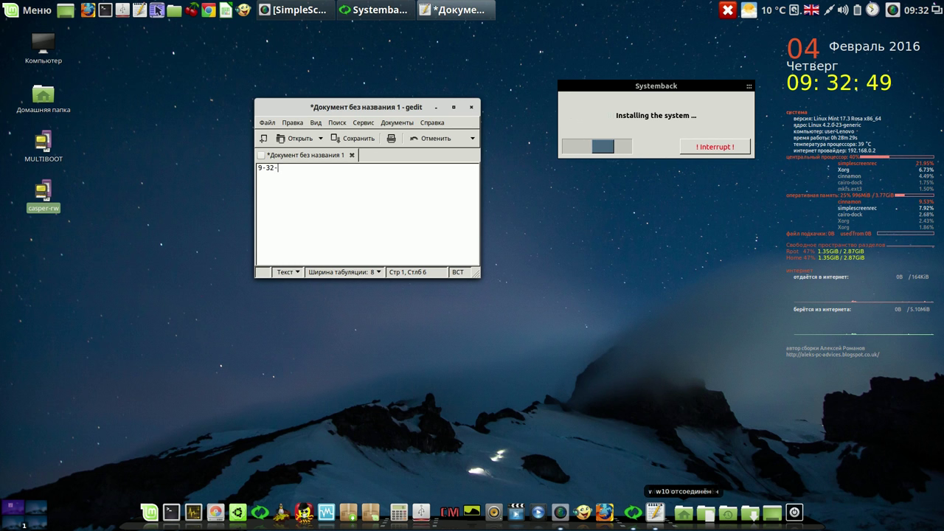
{"action": "type", "text": "30"}
{"action": "key", "text": "Return"}
{"action": "key", "text": "Return"}
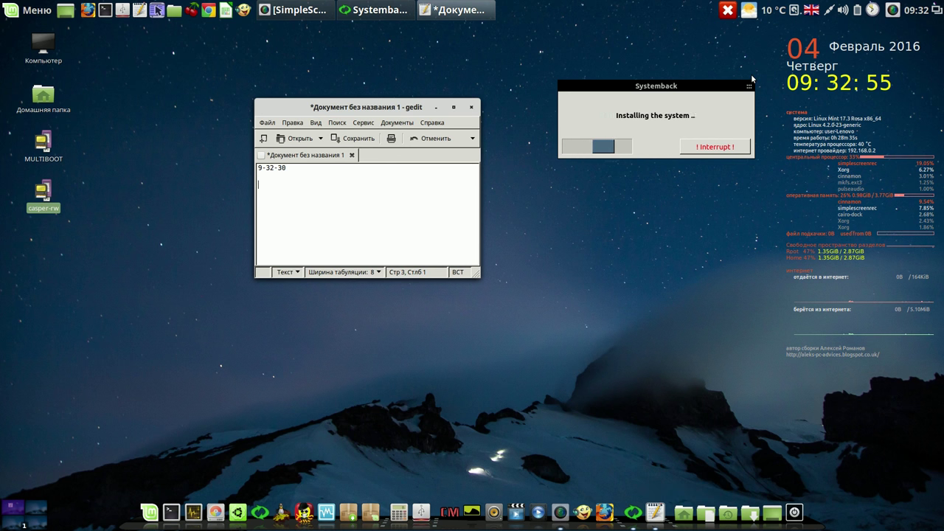
{"action": "left_click", "coordinate": [892, 10]}
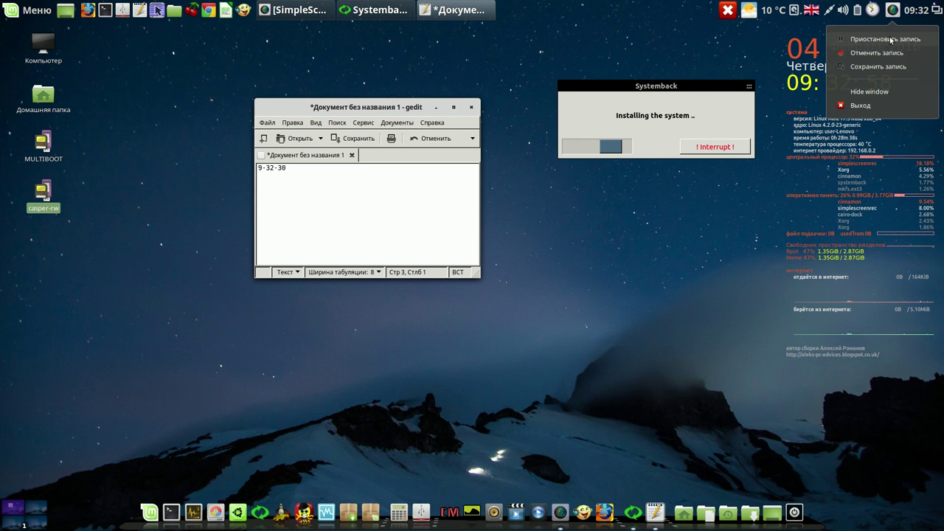
{"action": "left_click", "coordinate": [891, 39]}
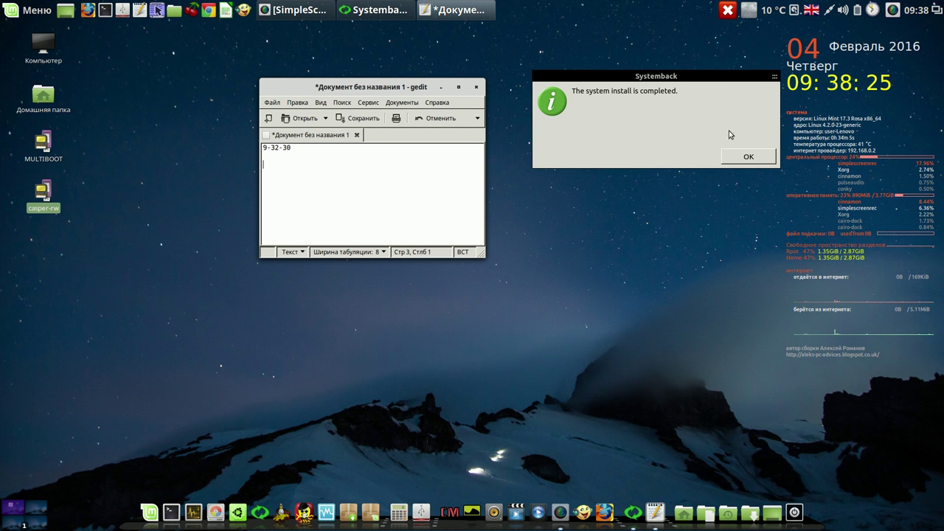
Dismiss Systemback's install-completed message and close the gedit note without saving
{"action": "left_click", "coordinate": [748, 158]}
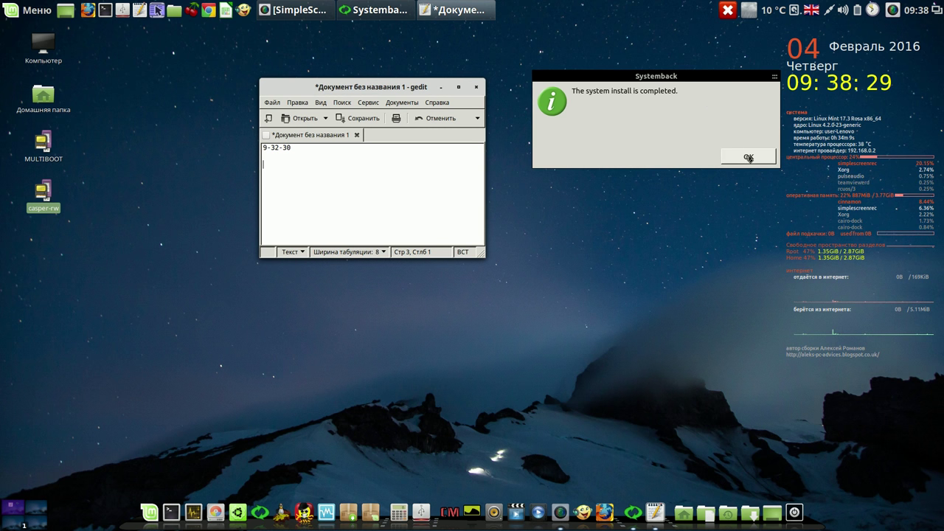
{"action": "left_click", "coordinate": [748, 157]}
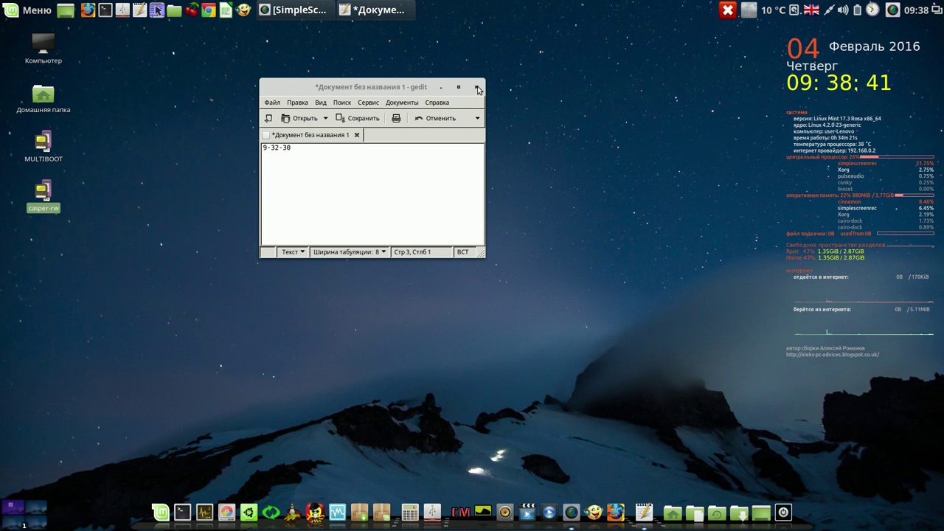
{"action": "left_click", "coordinate": [477, 87]}
{"action": "left_click", "coordinate": [314, 216]}
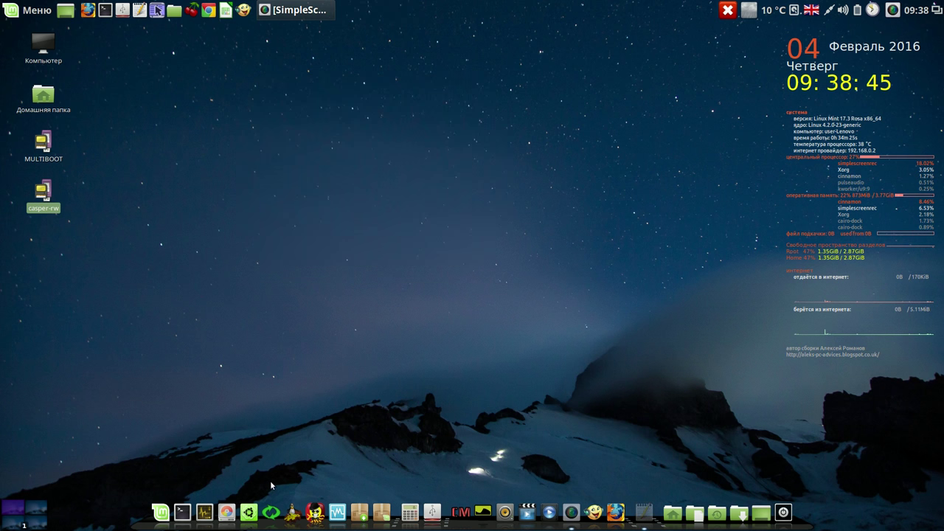
Launch GParted with the administrator password, reposition its window and select /dev/sda1
{"action": "left_click", "coordinate": [242, 507]}
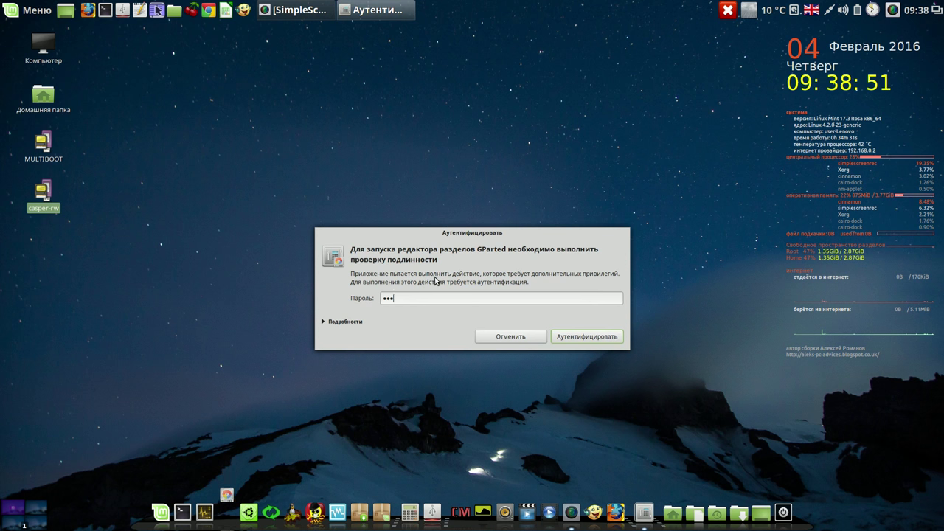
{"action": "key", "text": "Return"}
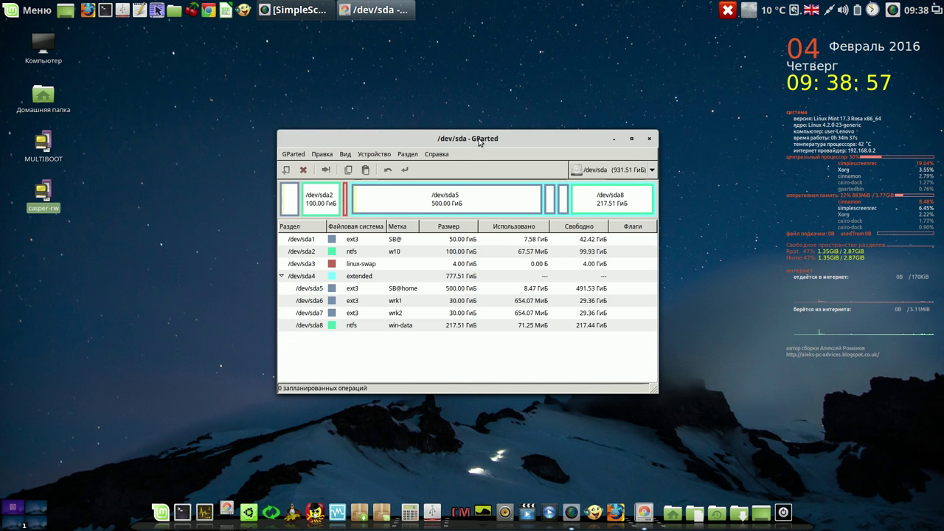
{"action": "left_click_drag", "start_coordinate": [480, 142], "coordinate": [433, 87]}
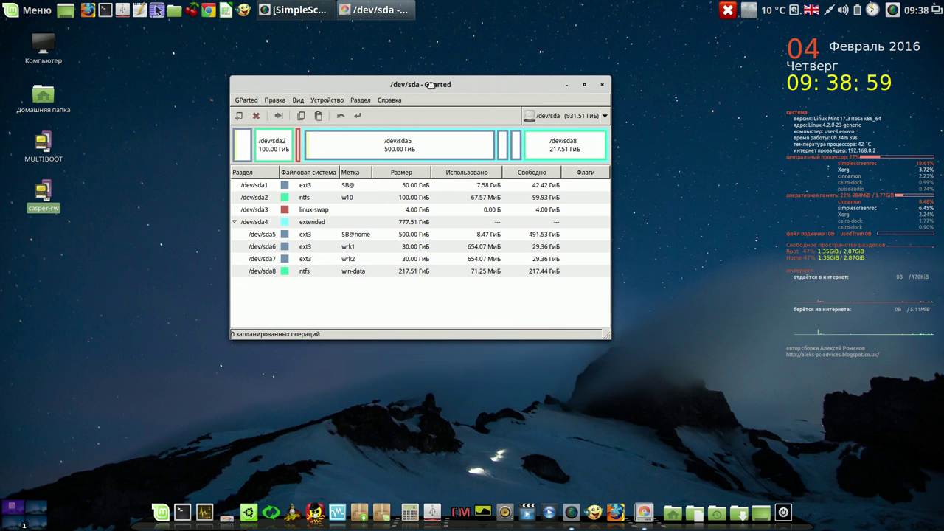
{"action": "left_click", "coordinate": [260, 189]}
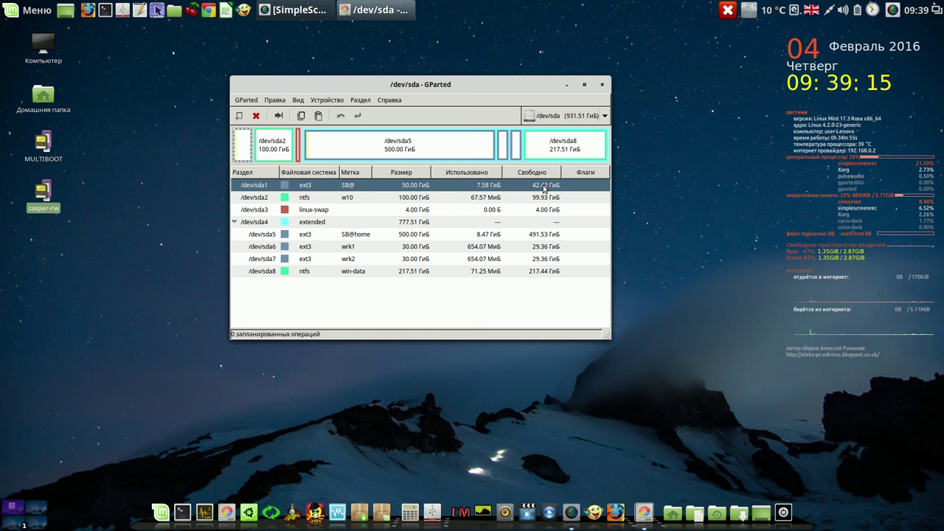
Change the /dev/sda1 partition label from SB@ to lmc
{"action": "right_click", "coordinate": [354, 189]}
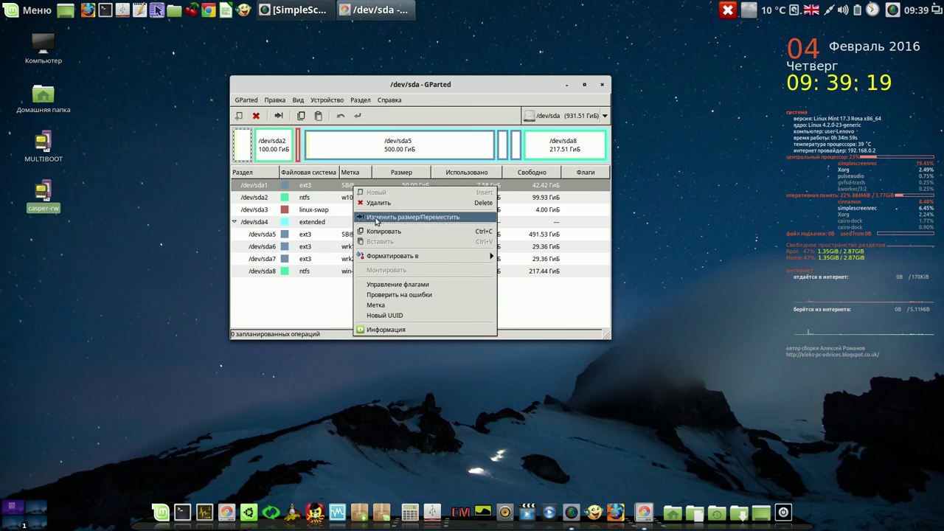
{"action": "left_click", "coordinate": [386, 306]}
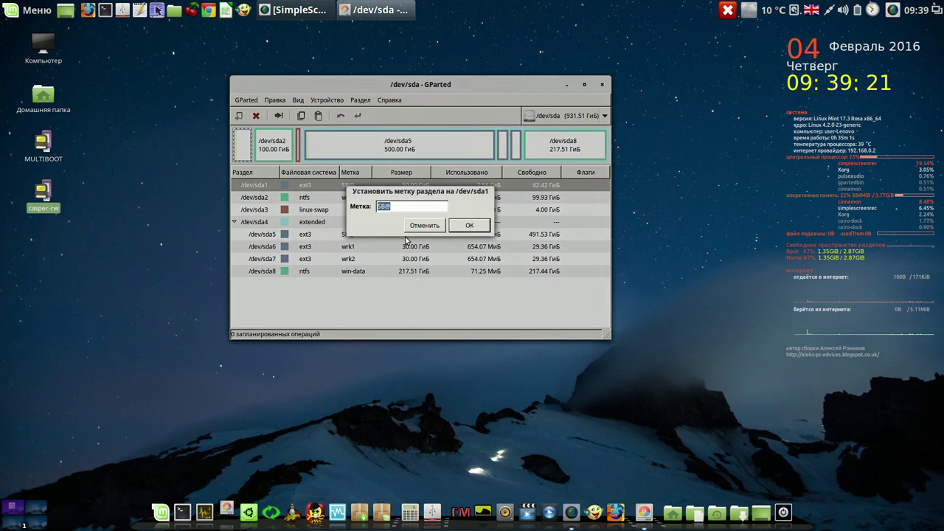
{"action": "key", "text": "BackSpace"}
{"action": "type", "text": "lmc"}
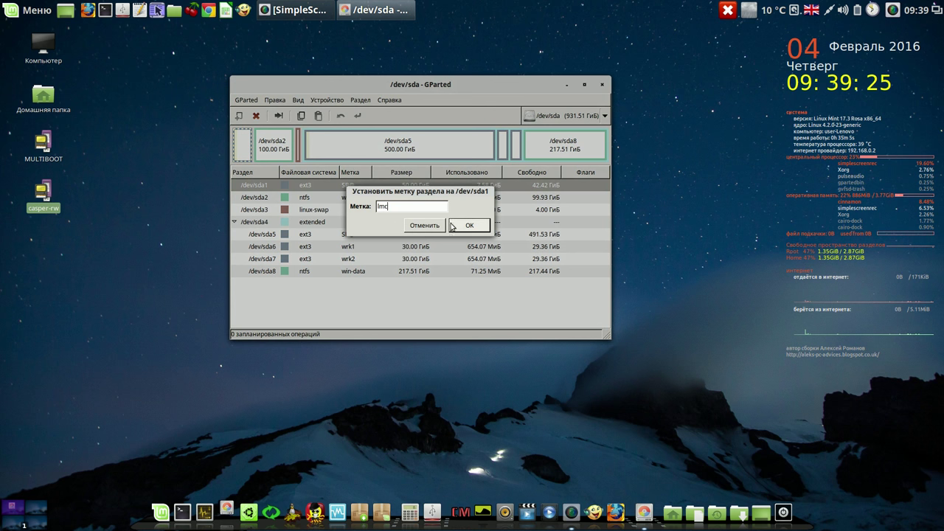
{"action": "left_click", "coordinate": [465, 226]}
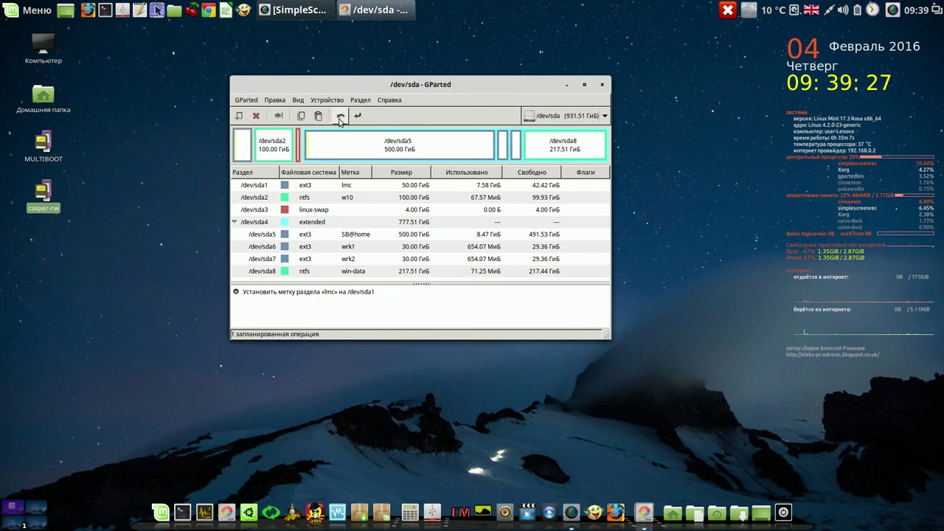
Apply the pending label change to disk, then review /dev/sda1, /dev/sda2 and /dev/sda5
{"action": "left_click", "coordinate": [360, 116]}
{"action": "left_click", "coordinate": [533, 249]}
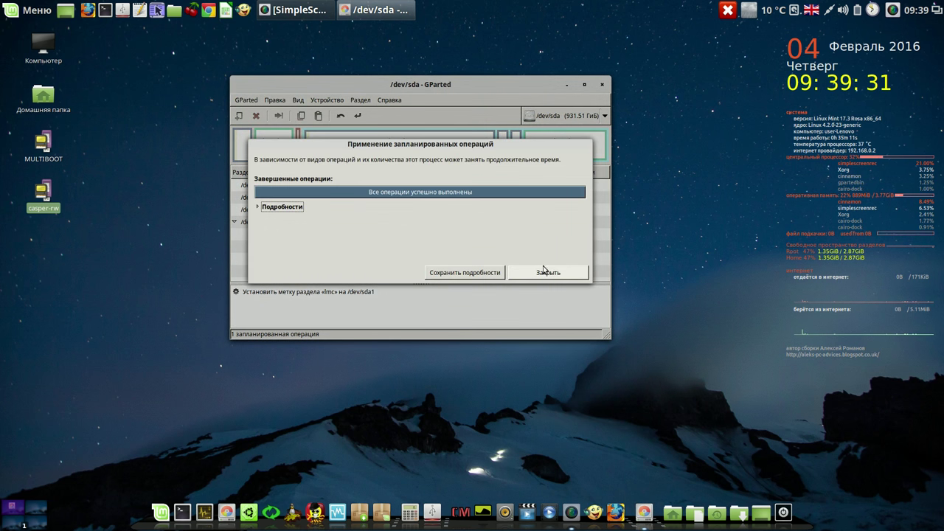
{"action": "left_click", "coordinate": [545, 273]}
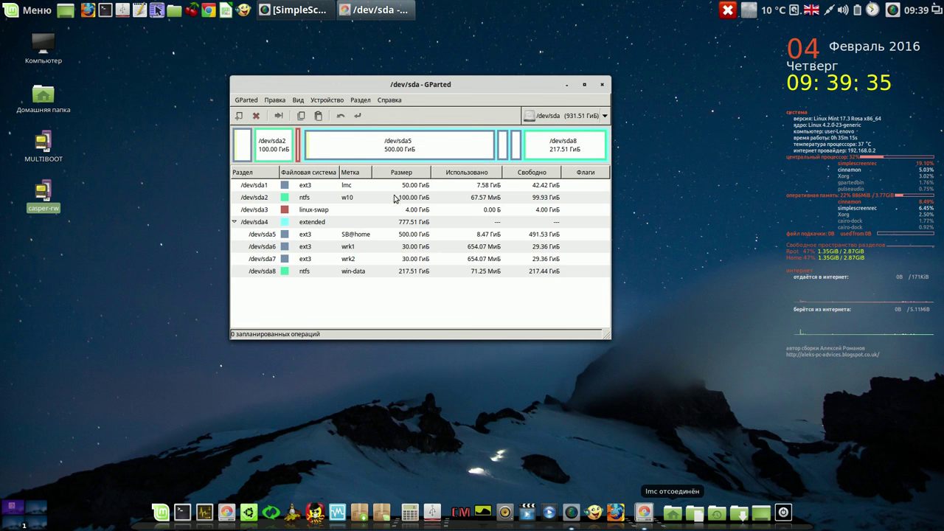
{"action": "left_click", "coordinate": [372, 189]}
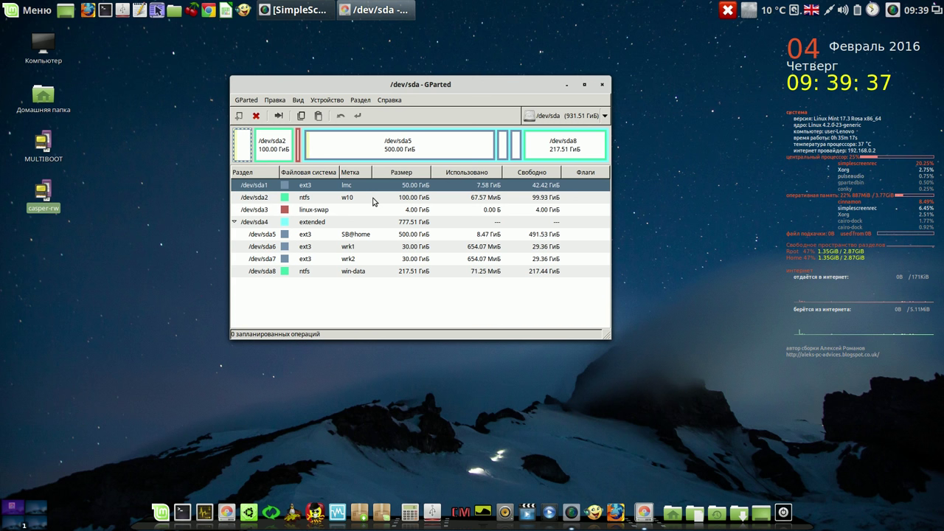
{"action": "left_click", "coordinate": [372, 199]}
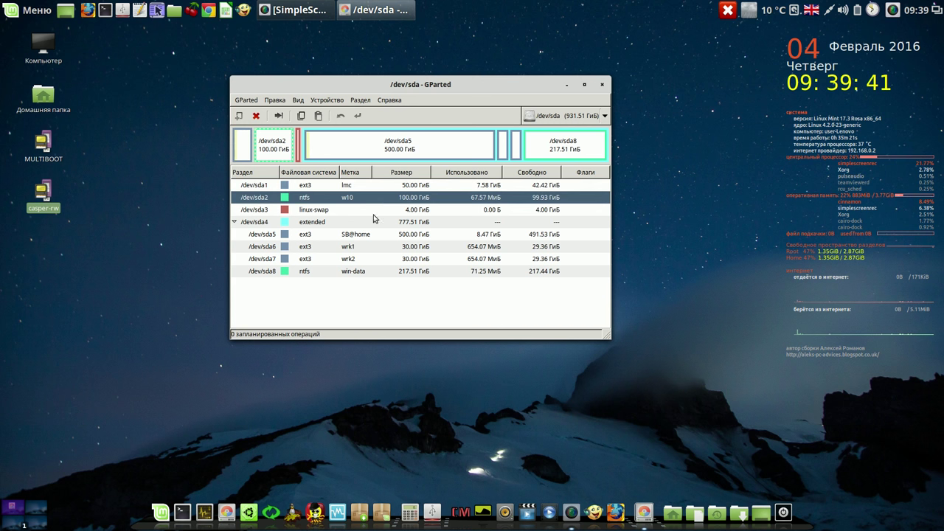
{"action": "left_click", "coordinate": [373, 235]}
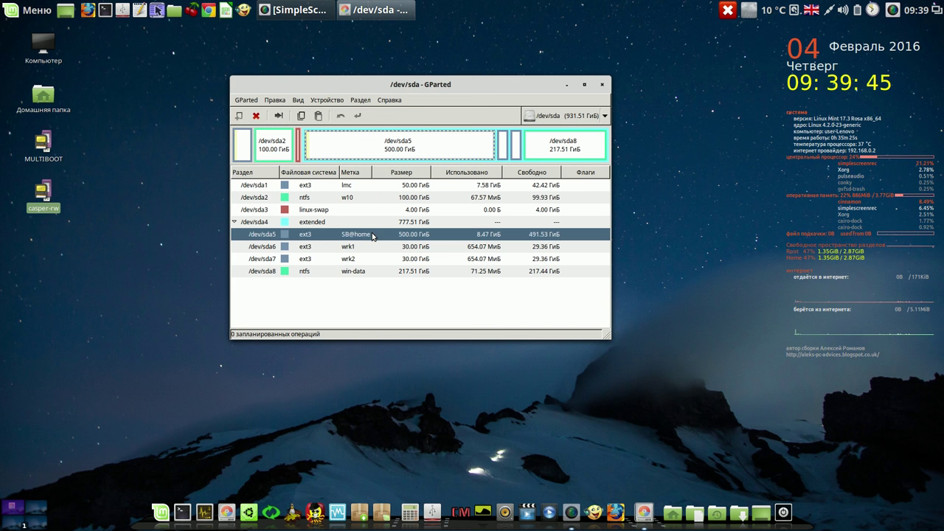
Edit the /dev/sda5 label, removing SB@ so it reads home
{"action": "right_click", "coordinate": [373, 236]}
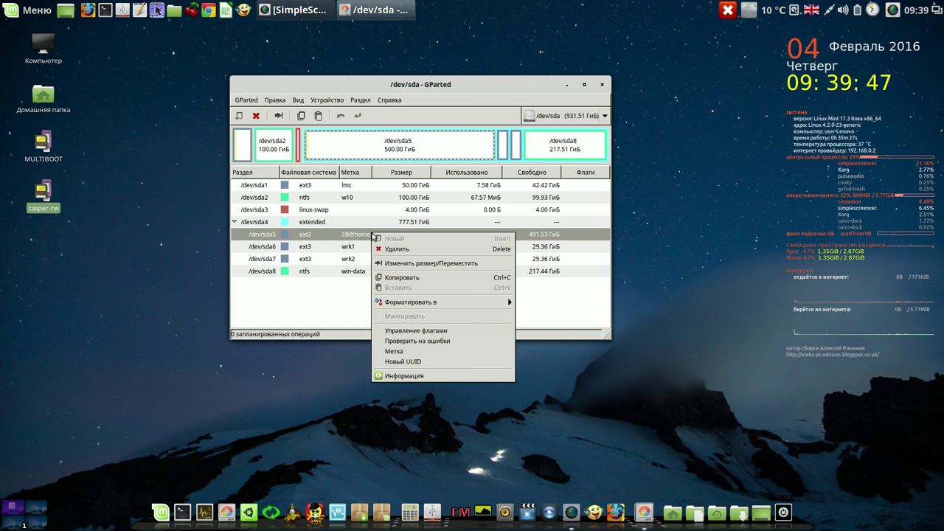
{"action": "left_click", "coordinate": [395, 351]}
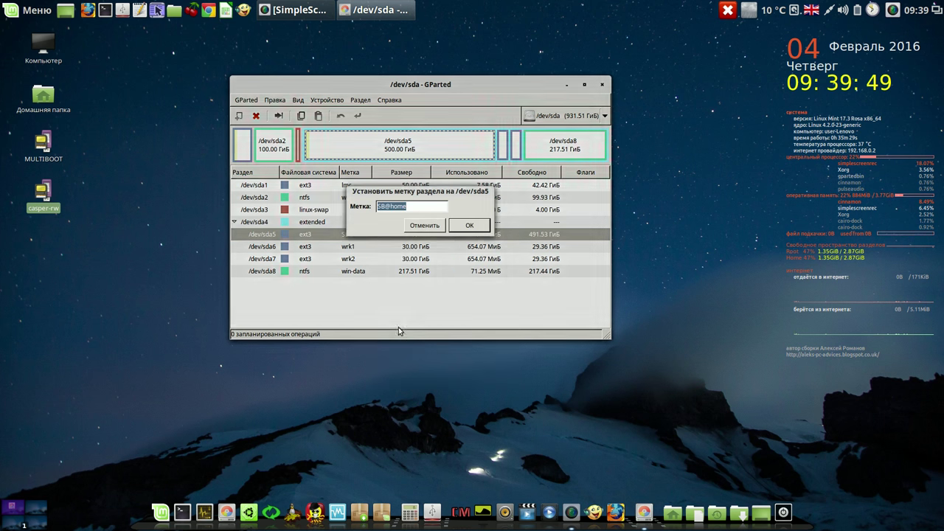
{"action": "left_click", "coordinate": [389, 205]}
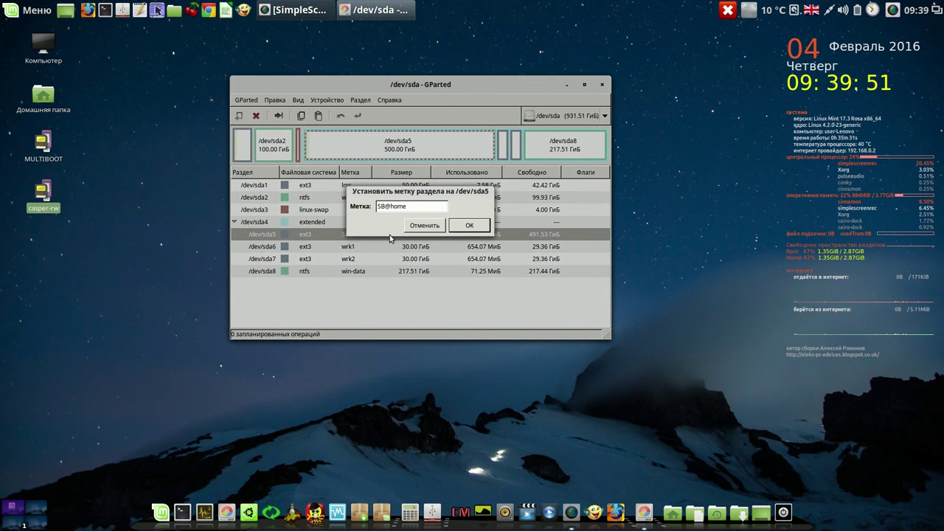
{"action": "key", "text": "BackSpace"}
{"action": "key", "text": "BackSpace"}
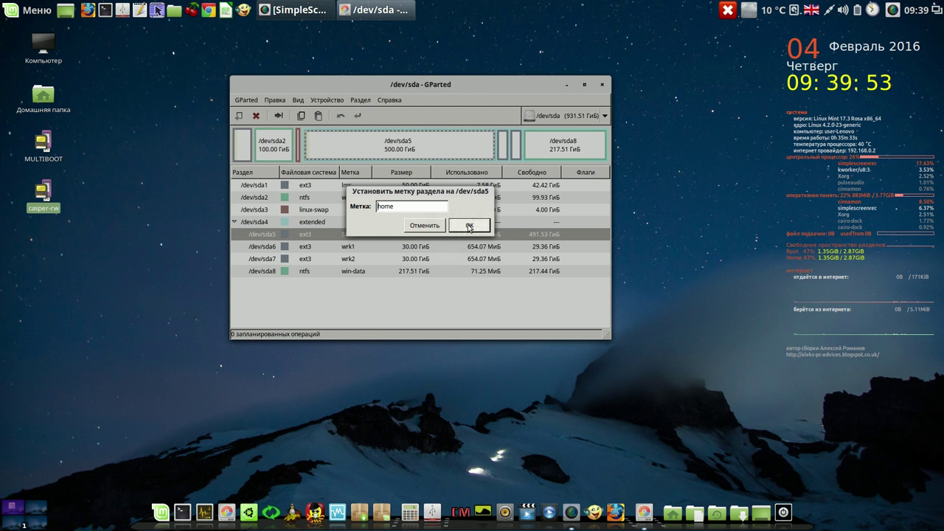
{"action": "left_click", "coordinate": [469, 225]}
Write the home label change to disk, check /dev/sda5, and close GParted
{"action": "left_click", "coordinate": [357, 115]}
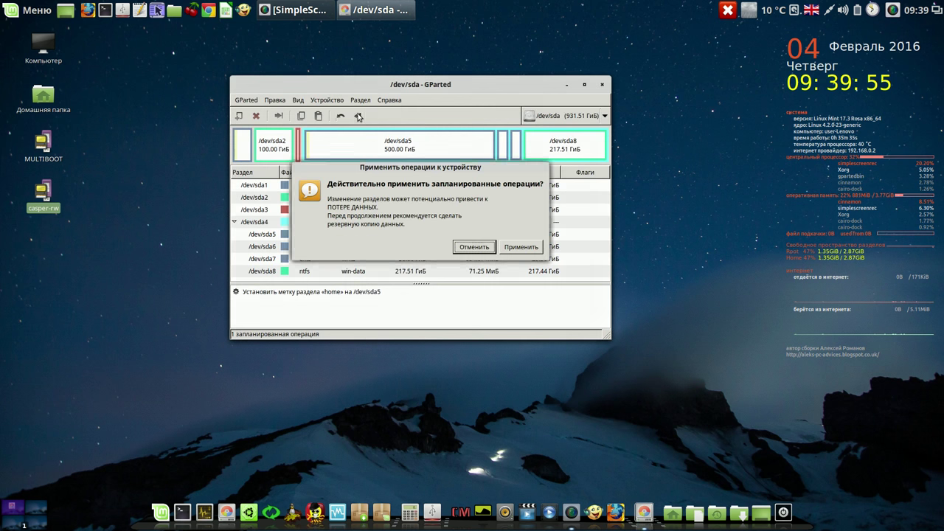
{"action": "left_click", "coordinate": [518, 248]}
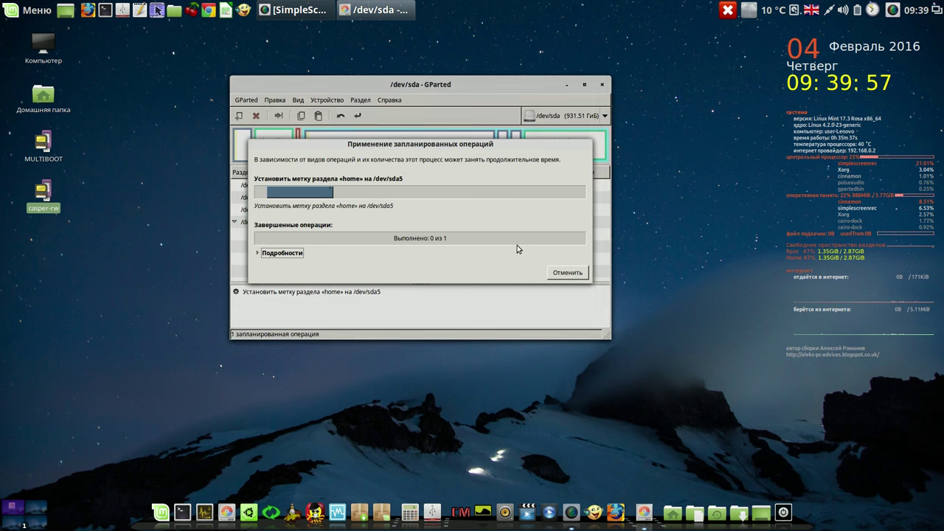
{"action": "left_click", "coordinate": [530, 273]}
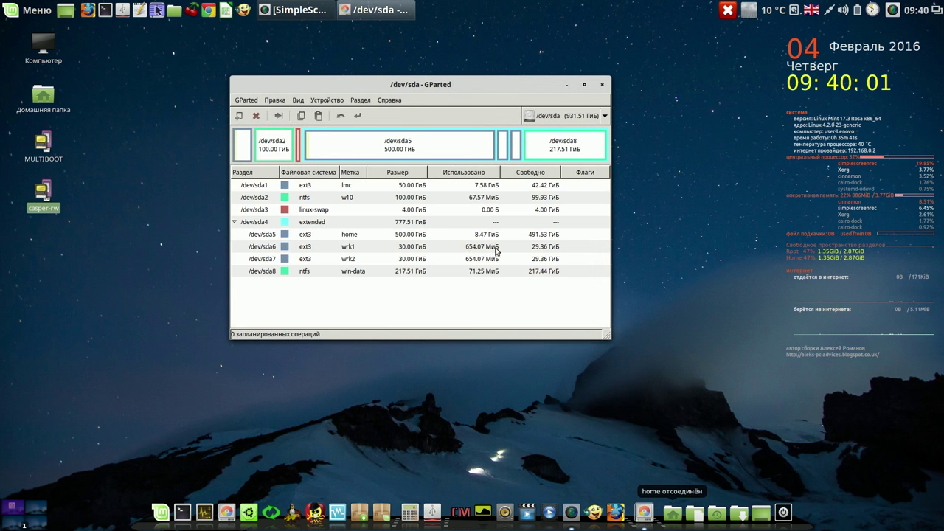
{"action": "left_click", "coordinate": [424, 235]}
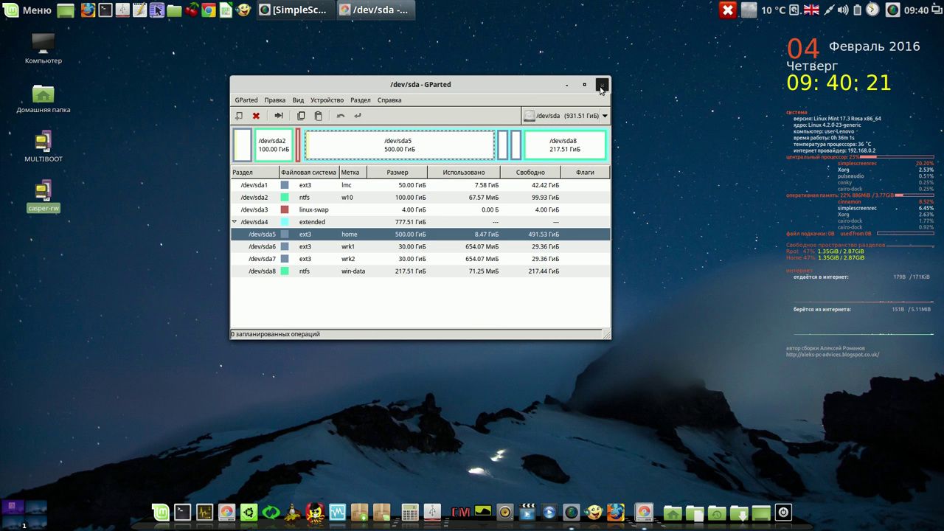
{"action": "left_click", "coordinate": [602, 87]}
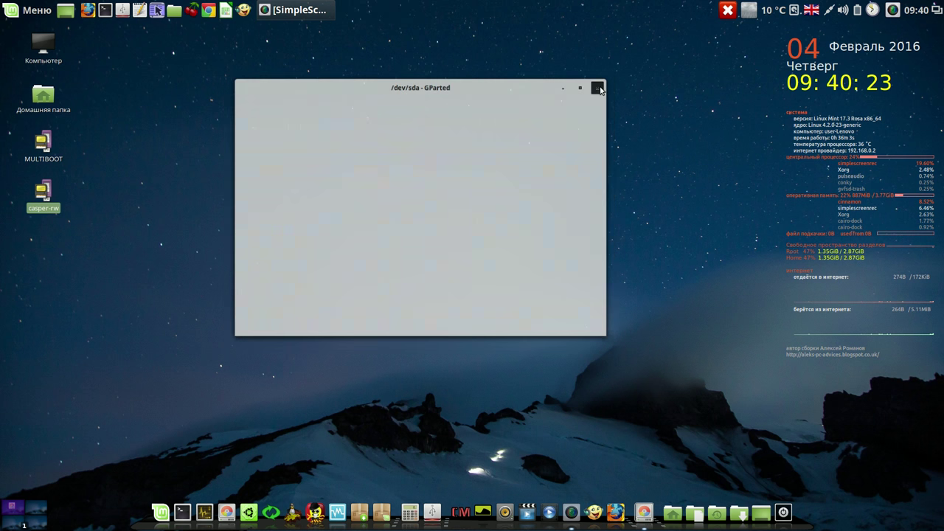
{"action": "right_click", "coordinate": [893, 11]}
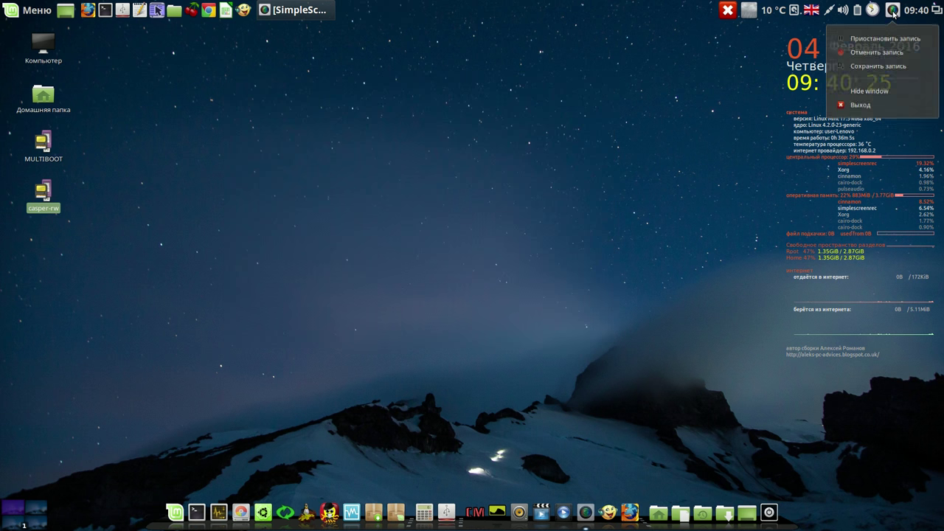